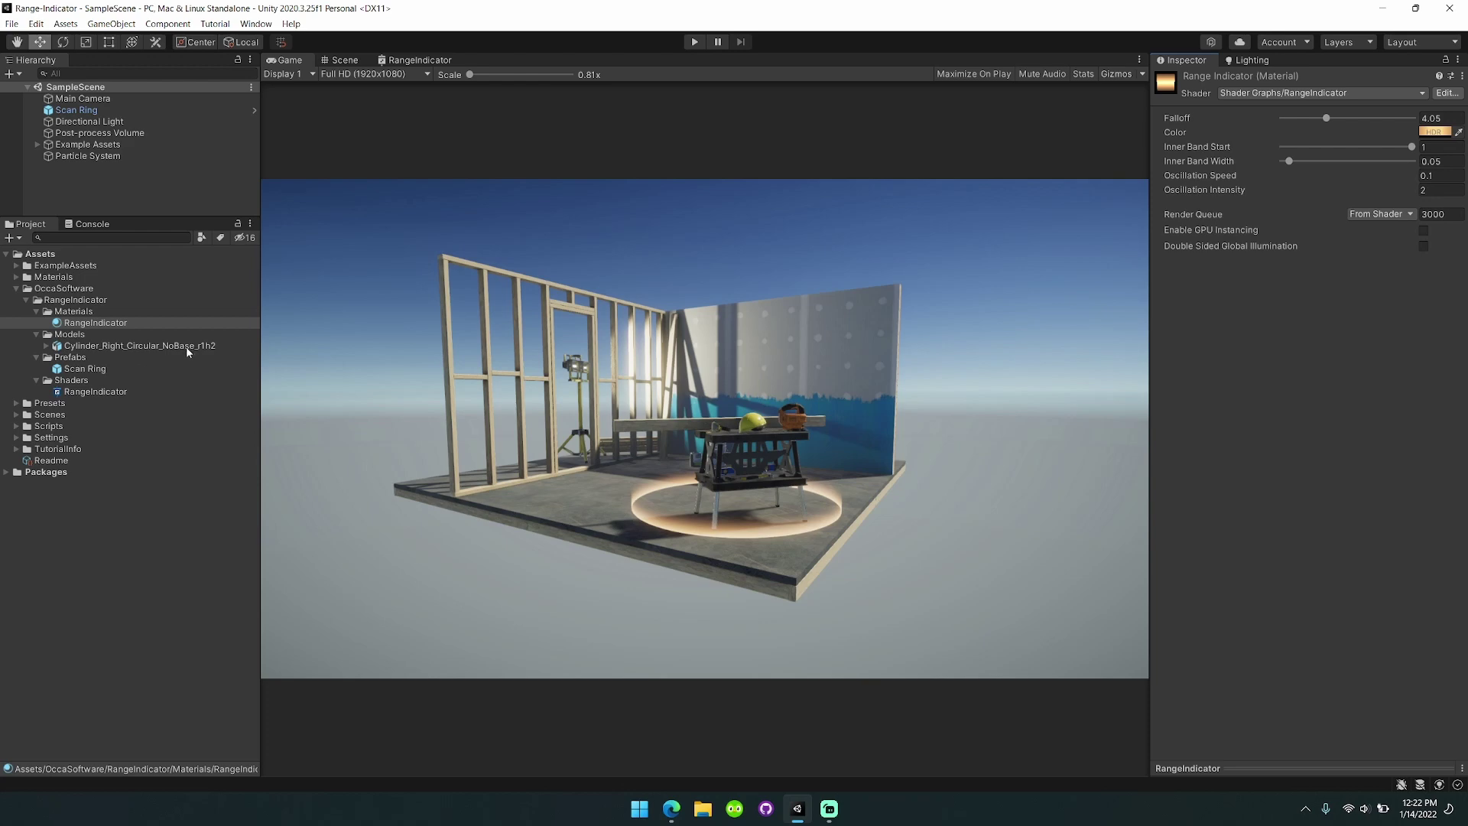
Add the Cylinder_Right_Circular_NoBase_r1h2 model to the scene and inspect its open shape in the Scene view.
{"action": "left_click_drag", "start_coordinate": [185, 351], "coordinate": [153, 182]}
{"action": "left_click", "coordinate": [344, 59]}
{"action": "right_click_drag", "start_coordinate": [746, 331], "coordinate": [611, 360]}
{"action": "left_click_drag", "start_coordinate": [636, 371], "coordinate": [561, 475]}
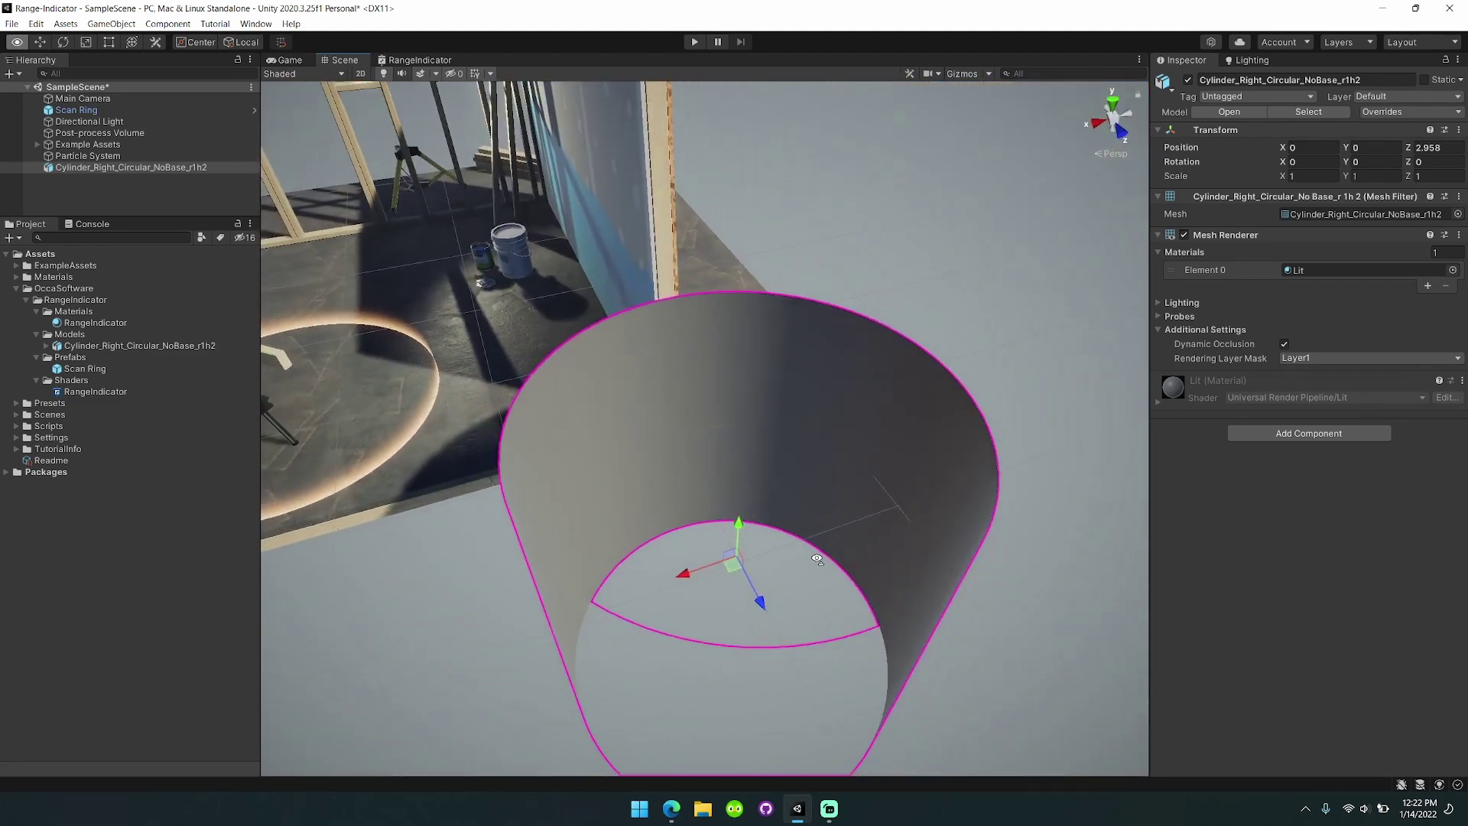
Delete the newly added cylinder object from the scene and bring the scan ring back into view.
{"action": "right_click", "coordinate": [167, 170]}
{"action": "left_click", "coordinate": [242, 273]}
{"action": "right_click_drag", "start_coordinate": [535, 268], "coordinate": [667, 242]}
{"action": "left_click_drag", "start_coordinate": [667, 241], "coordinate": [662, 174], "text": "alt"}
Disable Two Sided in the RangeIndicator shader's graph settings, save the asset, and inspect the ring in the scene.
{"action": "left_click", "coordinate": [419, 61]}
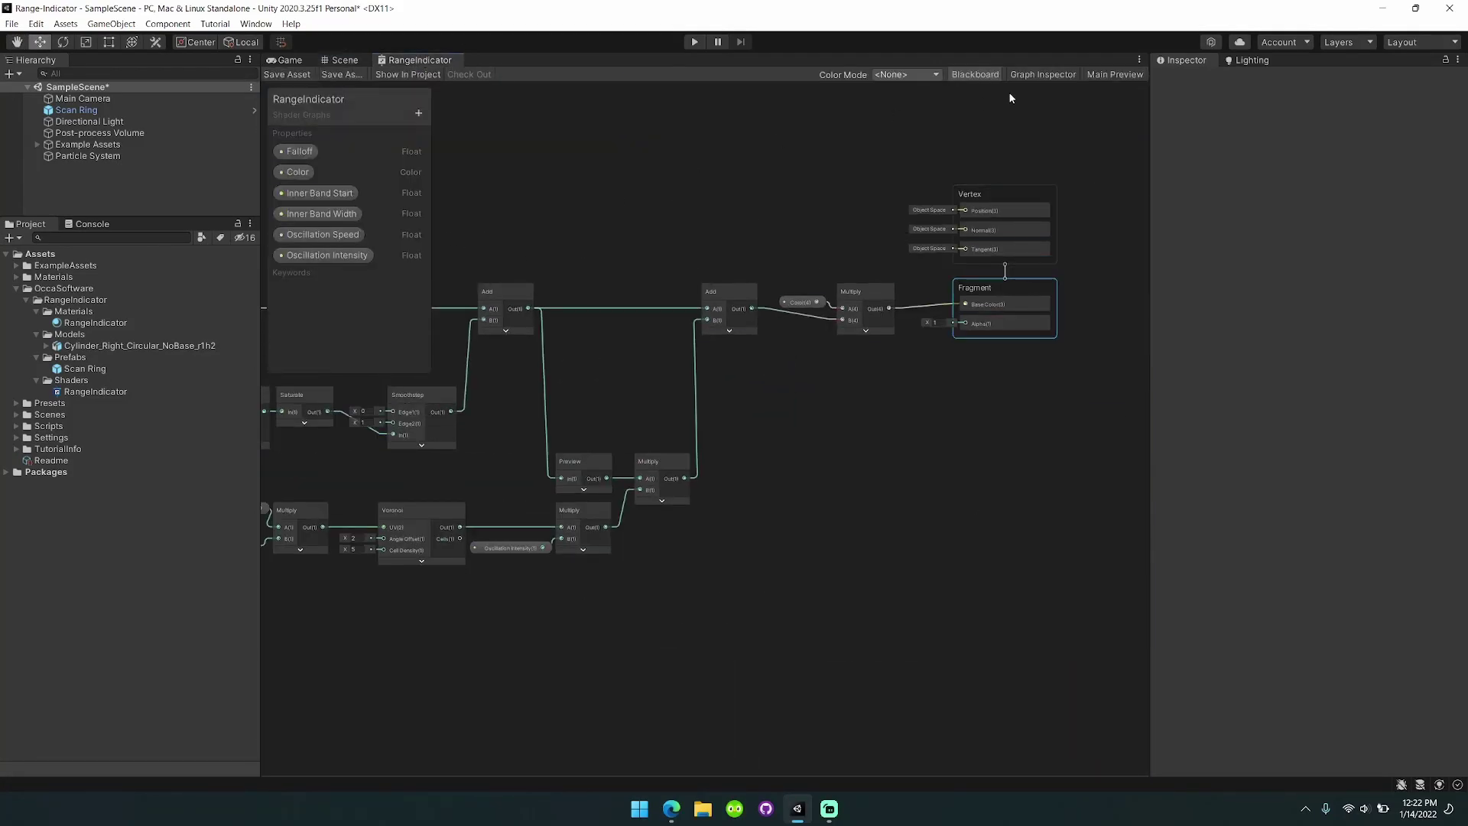
{"action": "left_click", "coordinate": [1043, 74]}
{"action": "left_click", "coordinate": [1068, 121]}
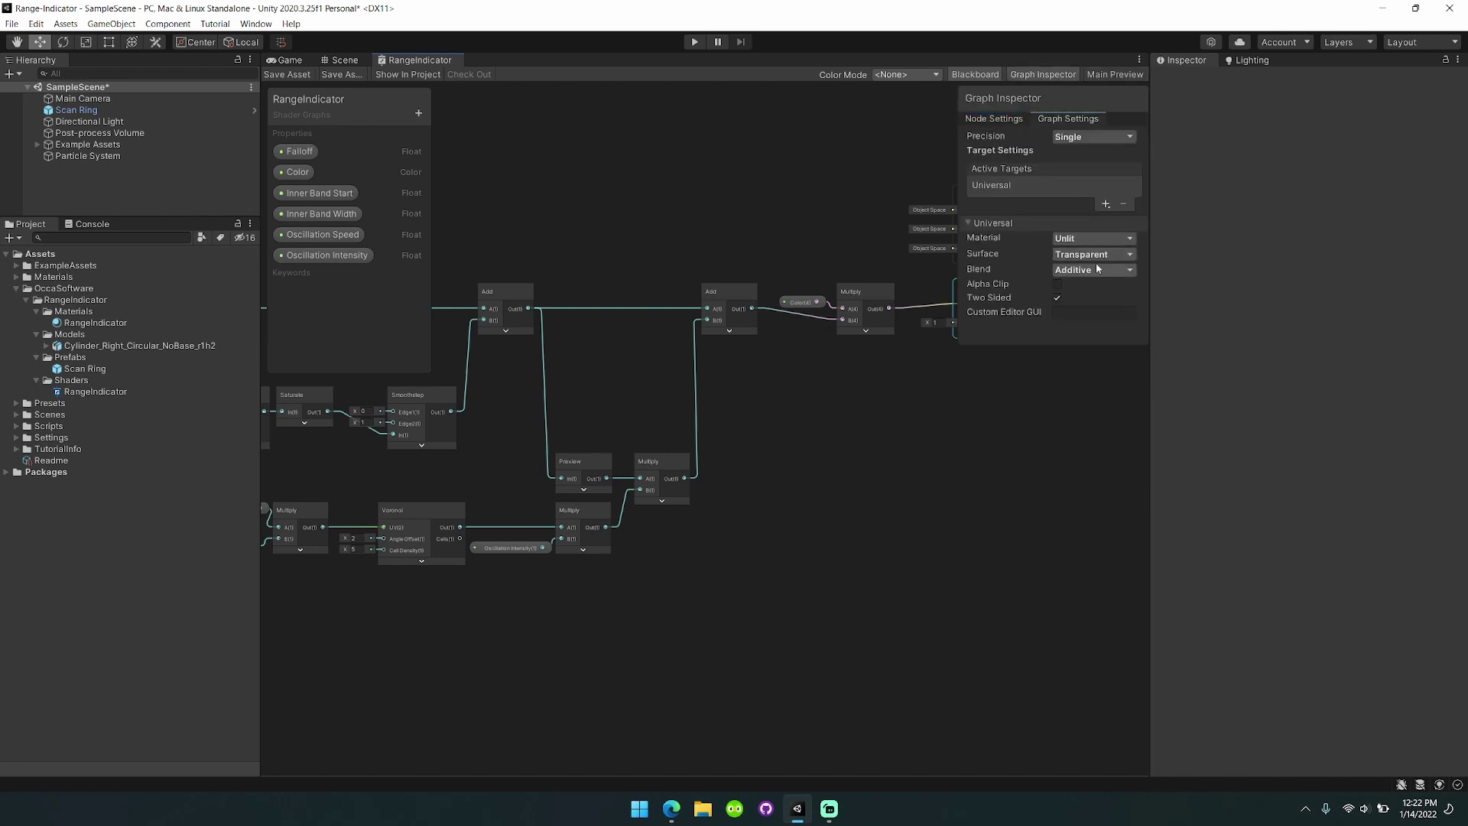
{"action": "left_click", "coordinate": [1056, 298]}
{"action": "left_click", "coordinate": [293, 75]}
{"action": "left_click", "coordinate": [338, 60]}
{"action": "mouse_move", "coordinate": [684, 294]}
{"action": "right_mouse_down"}
{"action": "mouse_move", "coordinate": [1119, 238]}
{"action": "mouse_move", "coordinate": [772, 261]}
{"action": "mouse_move", "coordinate": [833, 254]}
{"action": "mouse_move", "coordinate": [494, 41]}
{"action": "right_mouse_up"}
{"action": "key", "text": "a"}
Re-enable Two Sided for the RangeIndicator shader, save the asset, and view the ring in the scene again.
{"action": "left_click", "coordinate": [419, 60]}
{"action": "left_click", "coordinate": [345, 59]}
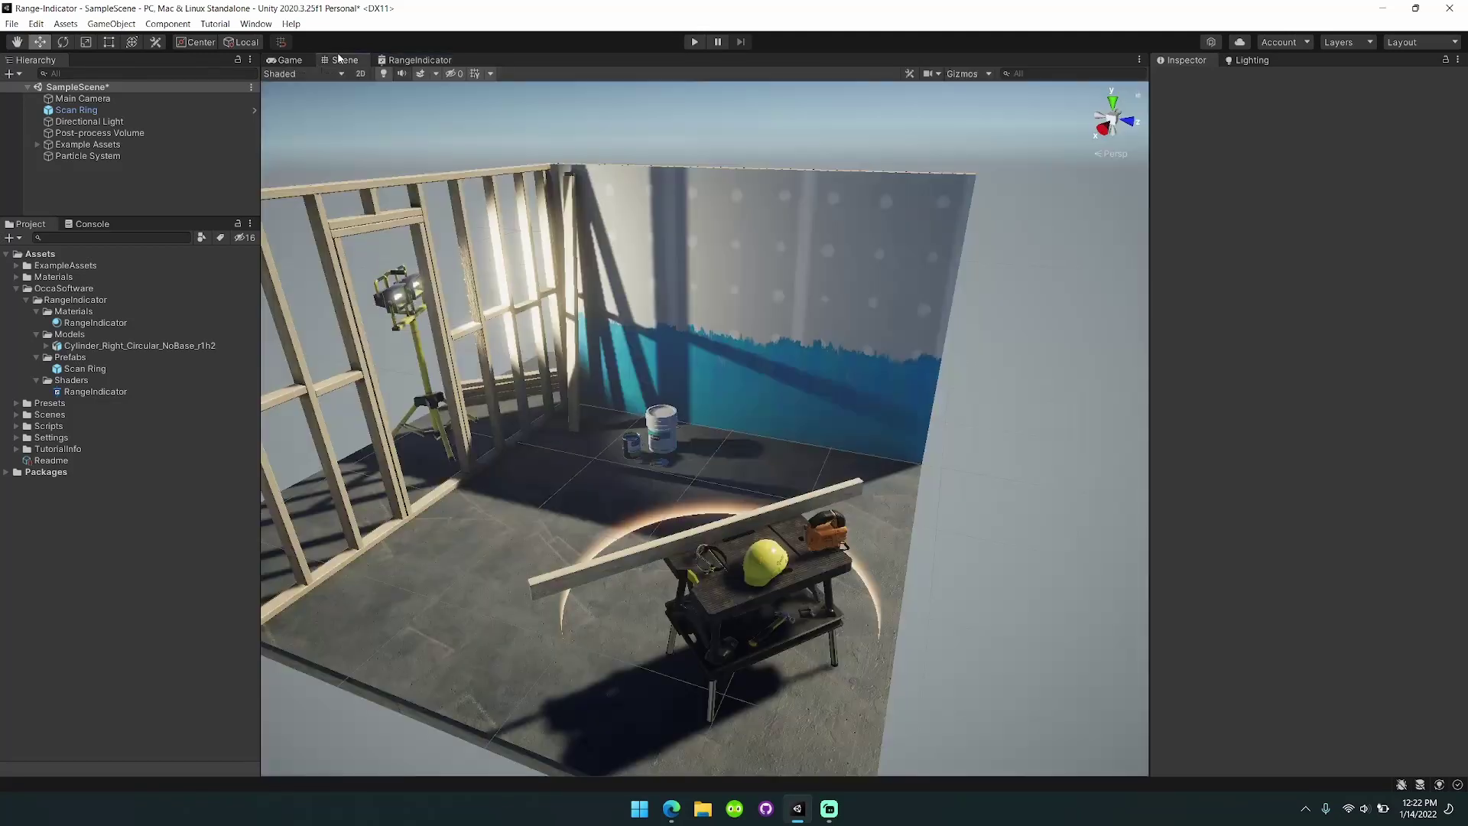
{"action": "right_click_drag", "start_coordinate": [650, 382], "coordinate": [582, 306]}
{"action": "left_click", "coordinate": [420, 59]}
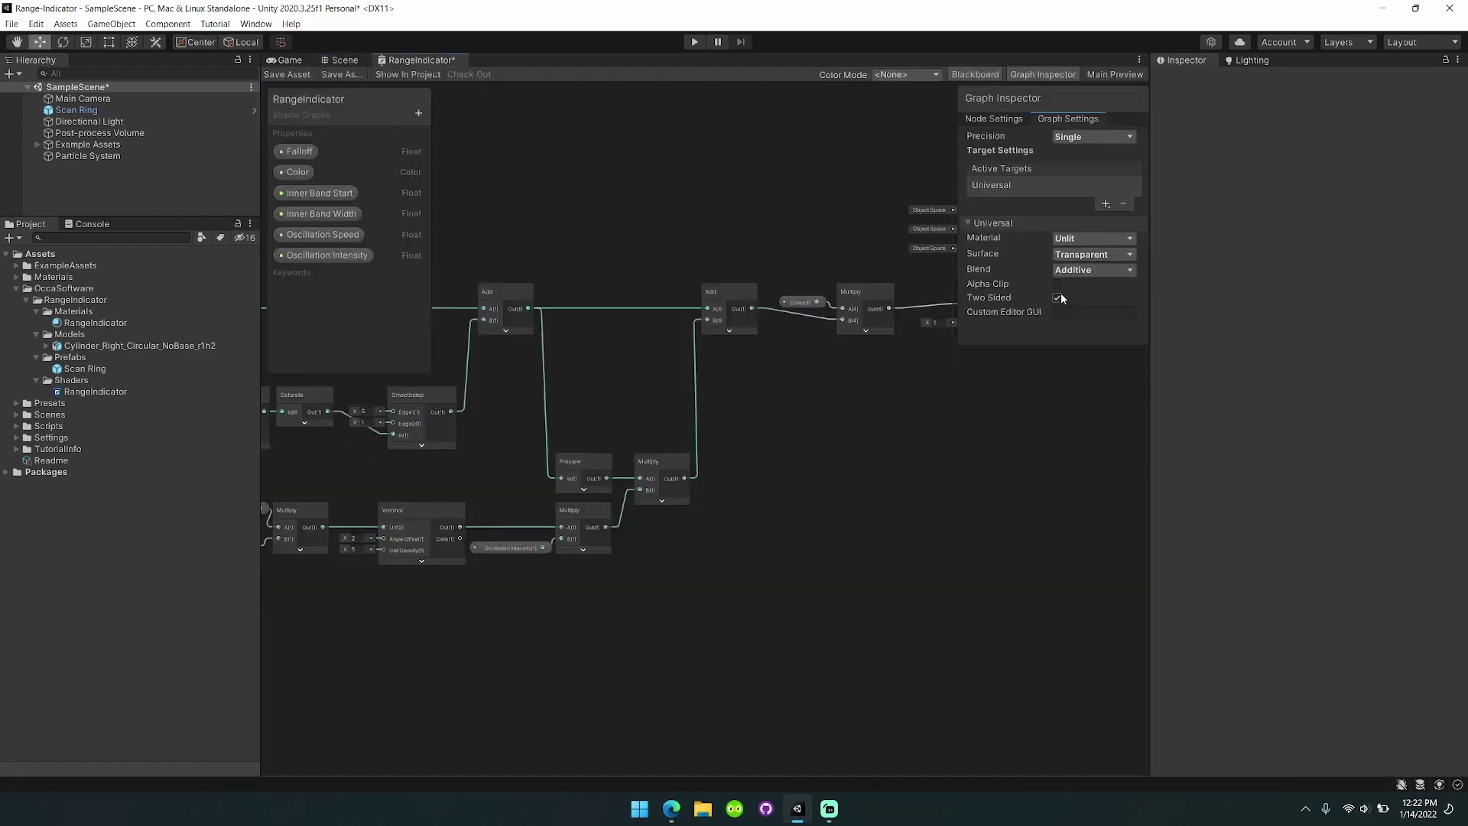
{"action": "left_click", "coordinate": [340, 59]}
{"action": "right_click_drag", "start_coordinate": [688, 230], "coordinate": [627, 228]}
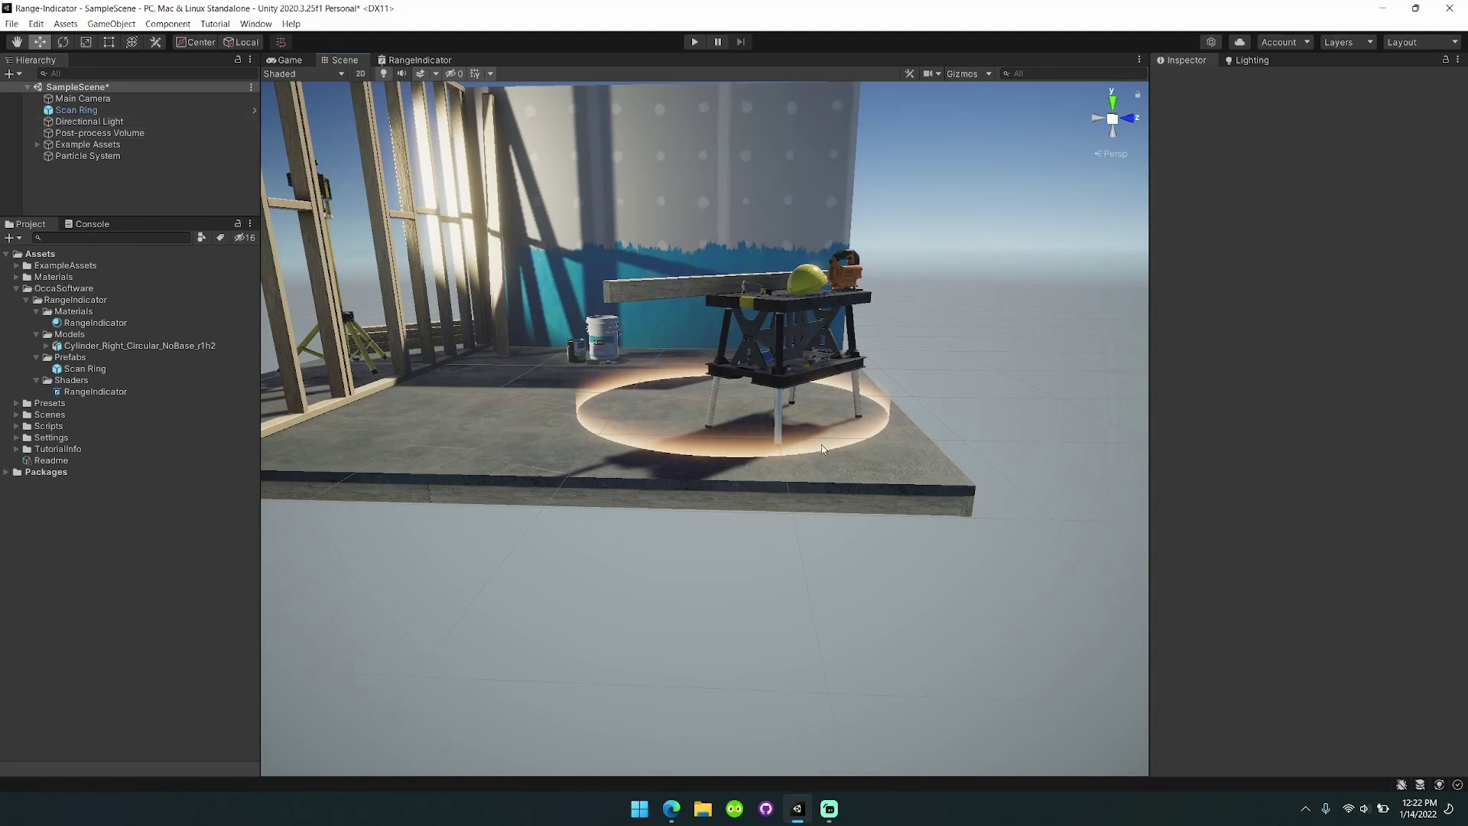
{"action": "middle_click_drag", "start_coordinate": [757, 466], "coordinate": [737, 306]}
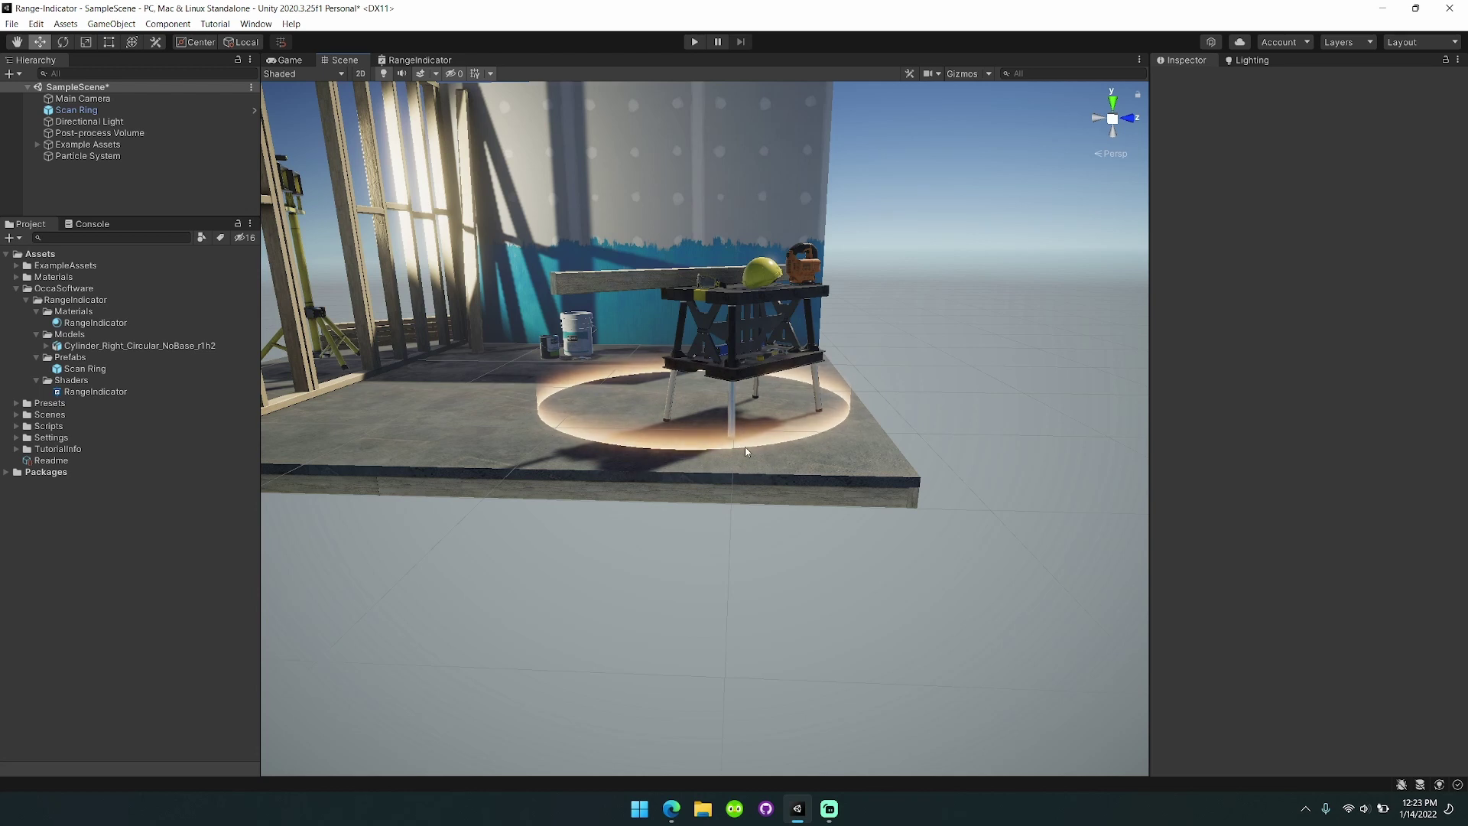
Shift the hue of the RangeIndicator material's HDR color to a more yellow orange.
{"action": "left_click", "coordinate": [93, 323]}
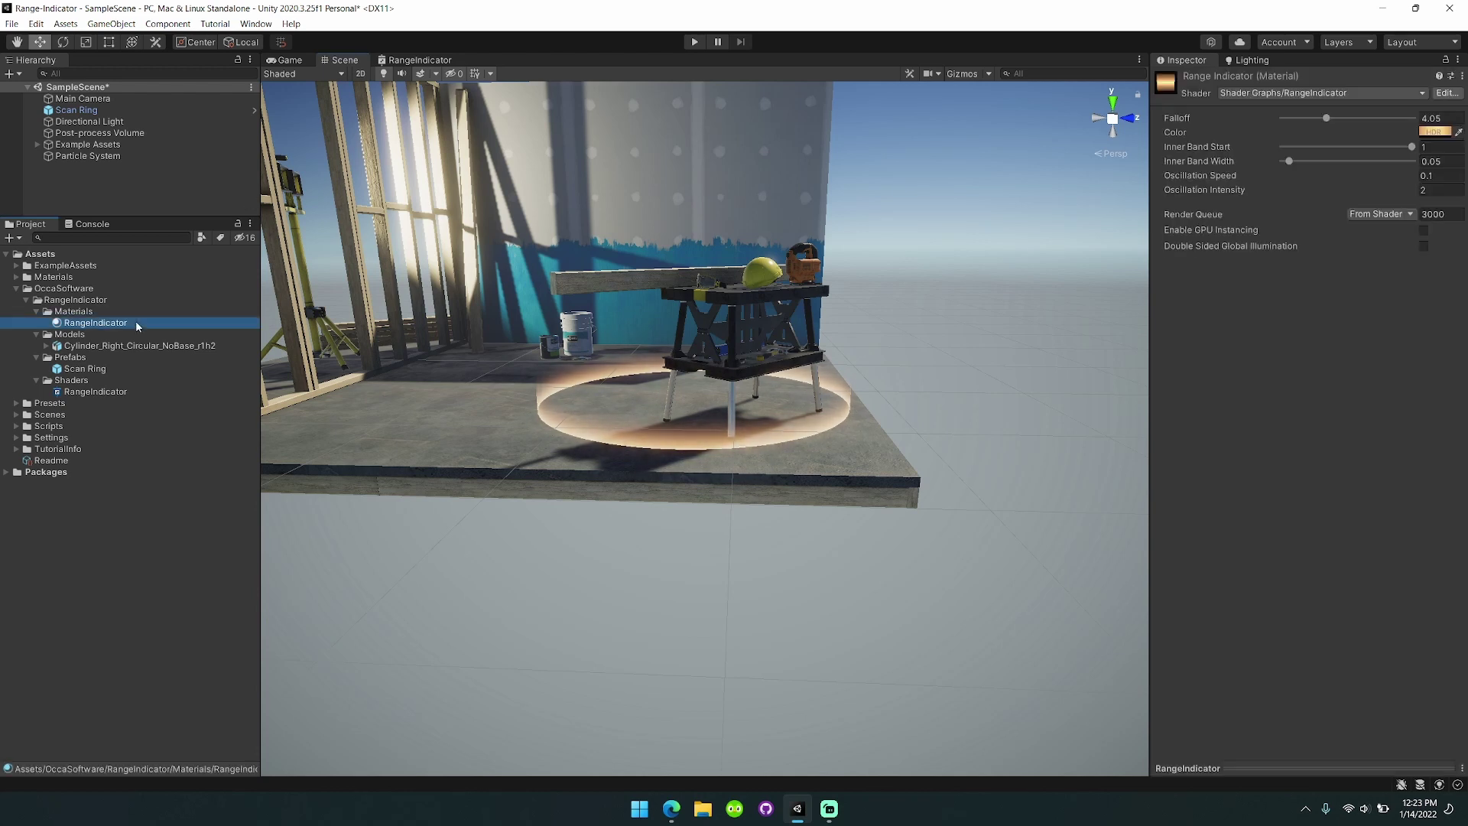
{"action": "left_click", "coordinate": [1433, 134]}
{"action": "left_click_drag", "start_coordinate": [1360, 220], "coordinate": [1437, 207]}
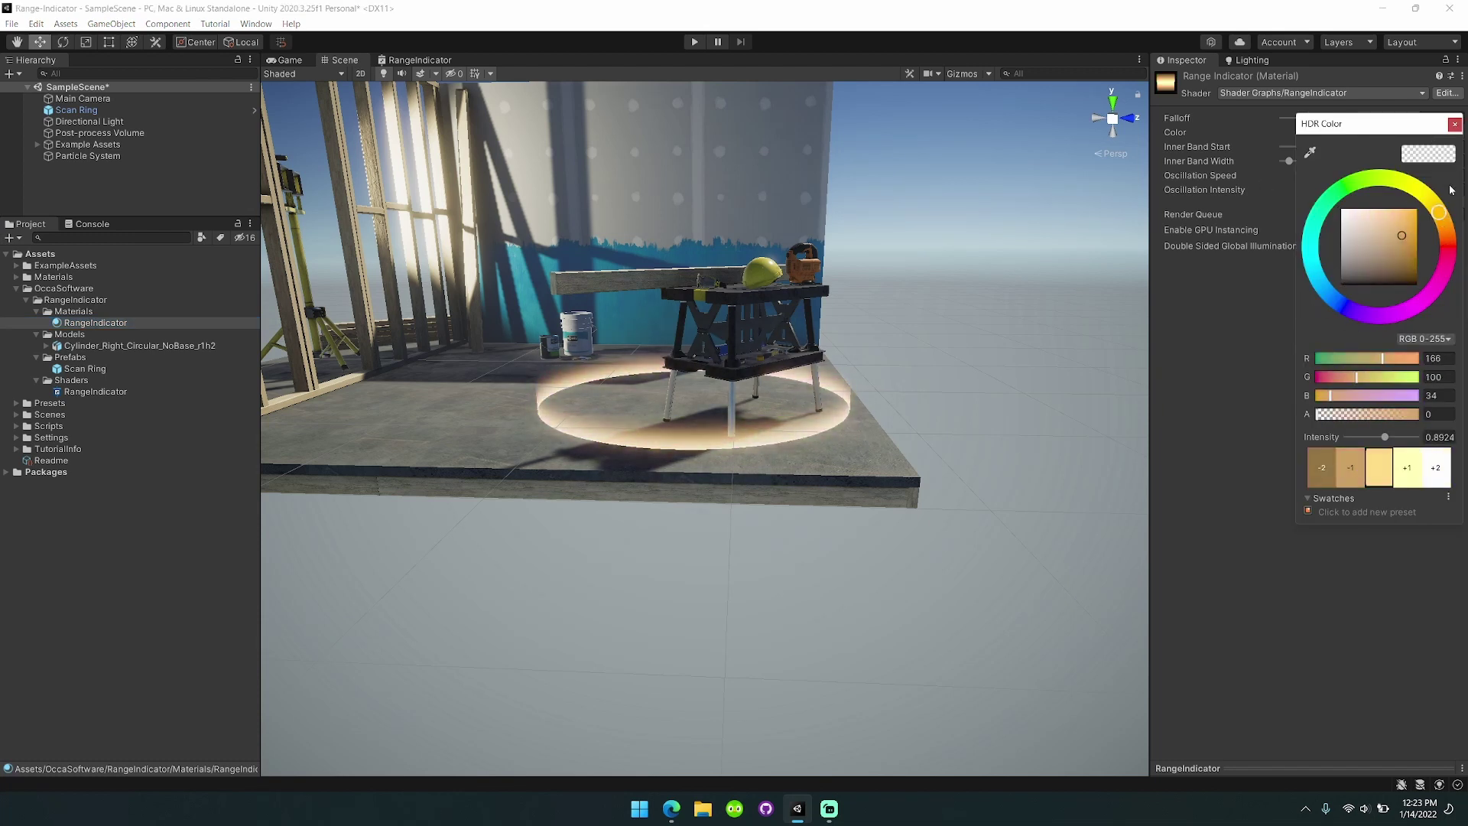
{"action": "left_click", "coordinate": [1455, 124]}
Review the RangeIndicator shader graph's target settings and its Vertex and Fragment outputs.
{"action": "left_click", "coordinate": [412, 60]}
{"action": "scroll", "coordinate": [935, 292], "scroll_direction": "up", "scroll_amount": 4}
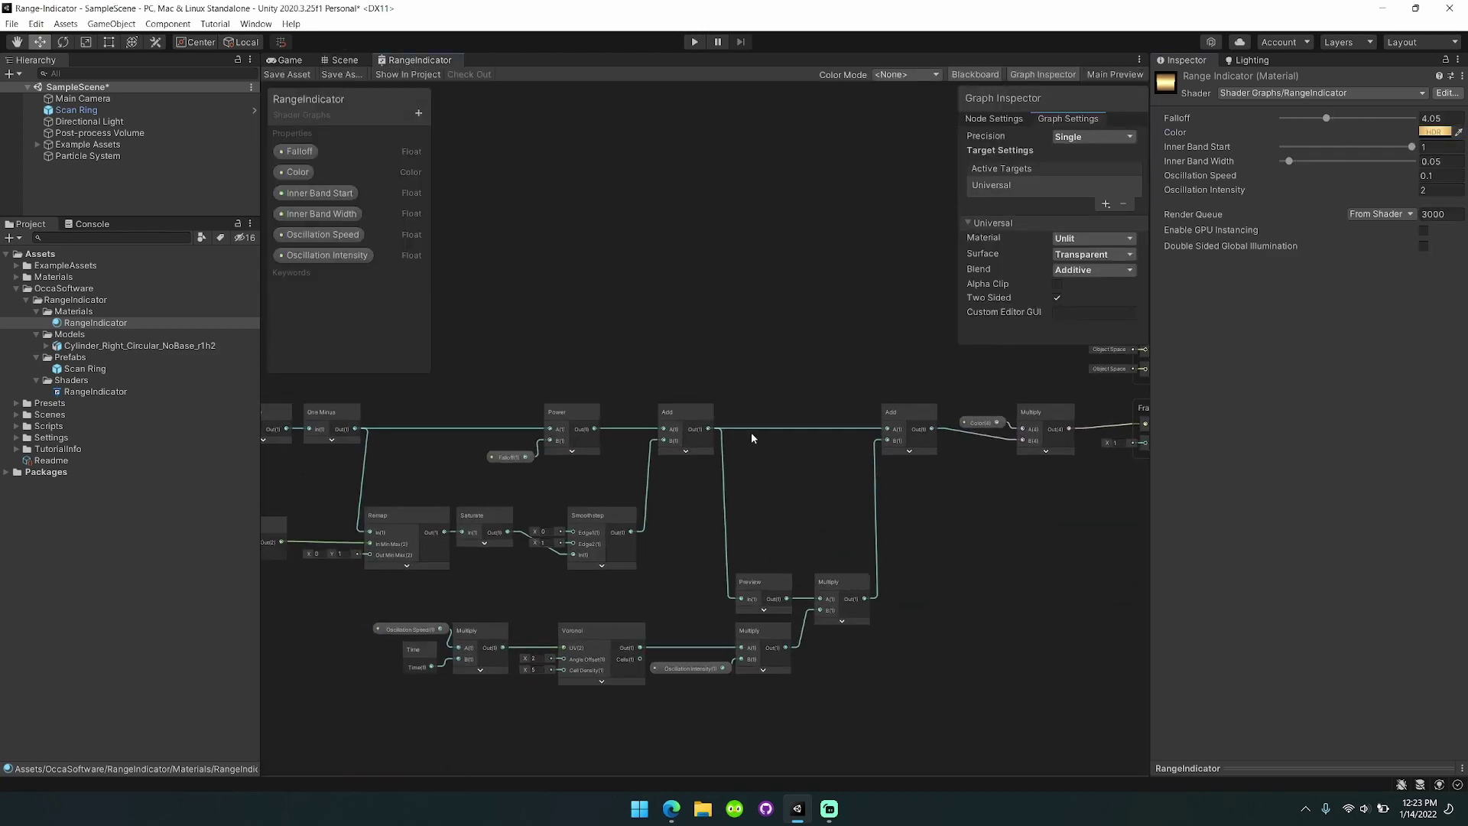
{"action": "left_click", "coordinate": [1063, 77]}
{"action": "left_click", "coordinate": [1063, 78]}
{"action": "middle_click_drag", "start_coordinate": [846, 188], "coordinate": [616, 187]}
{"action": "middle_click_drag", "start_coordinate": [995, 230], "coordinate": [650, 228]}
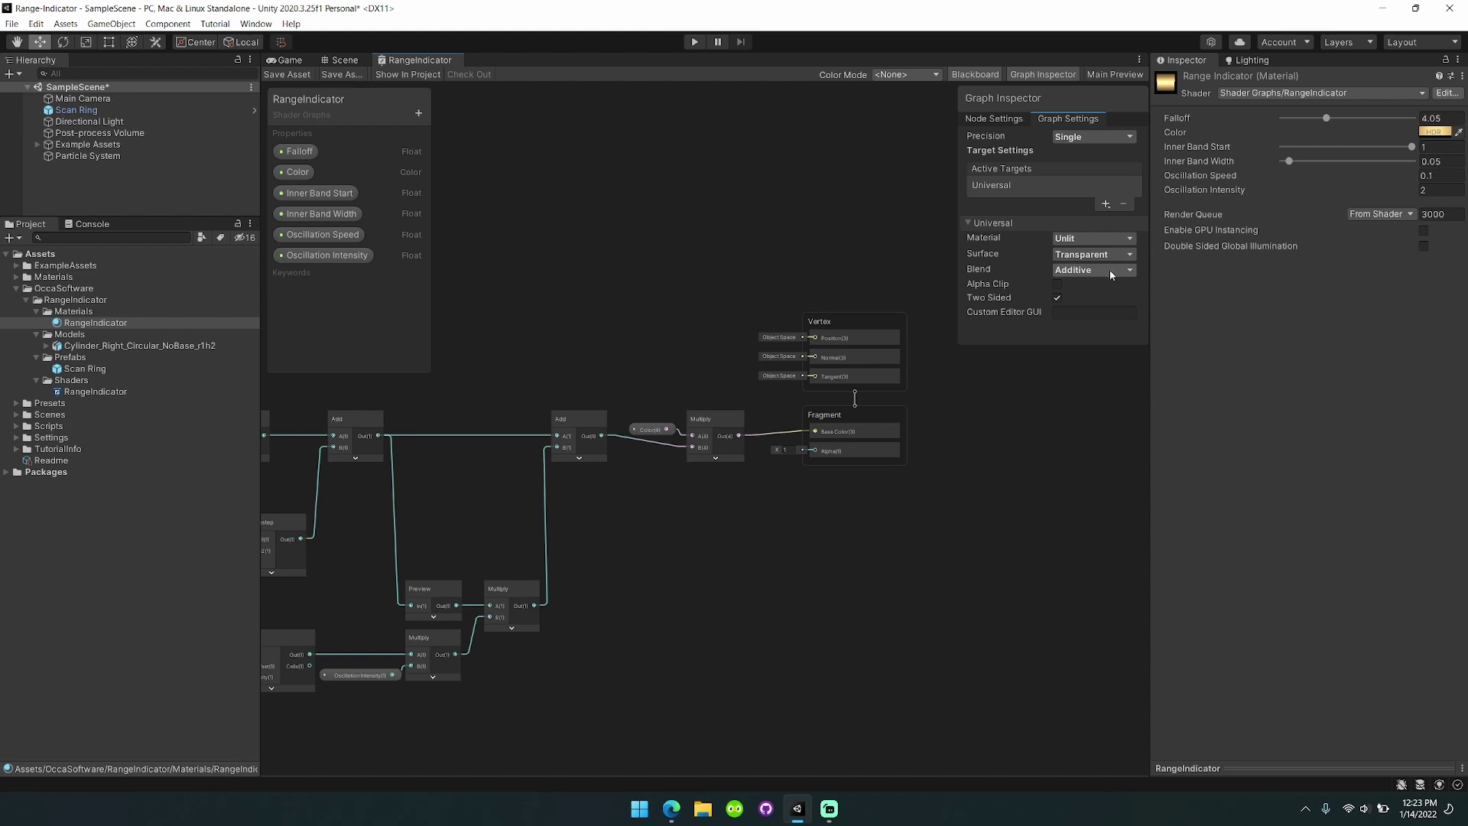
{"action": "left_click", "coordinate": [1053, 75]}
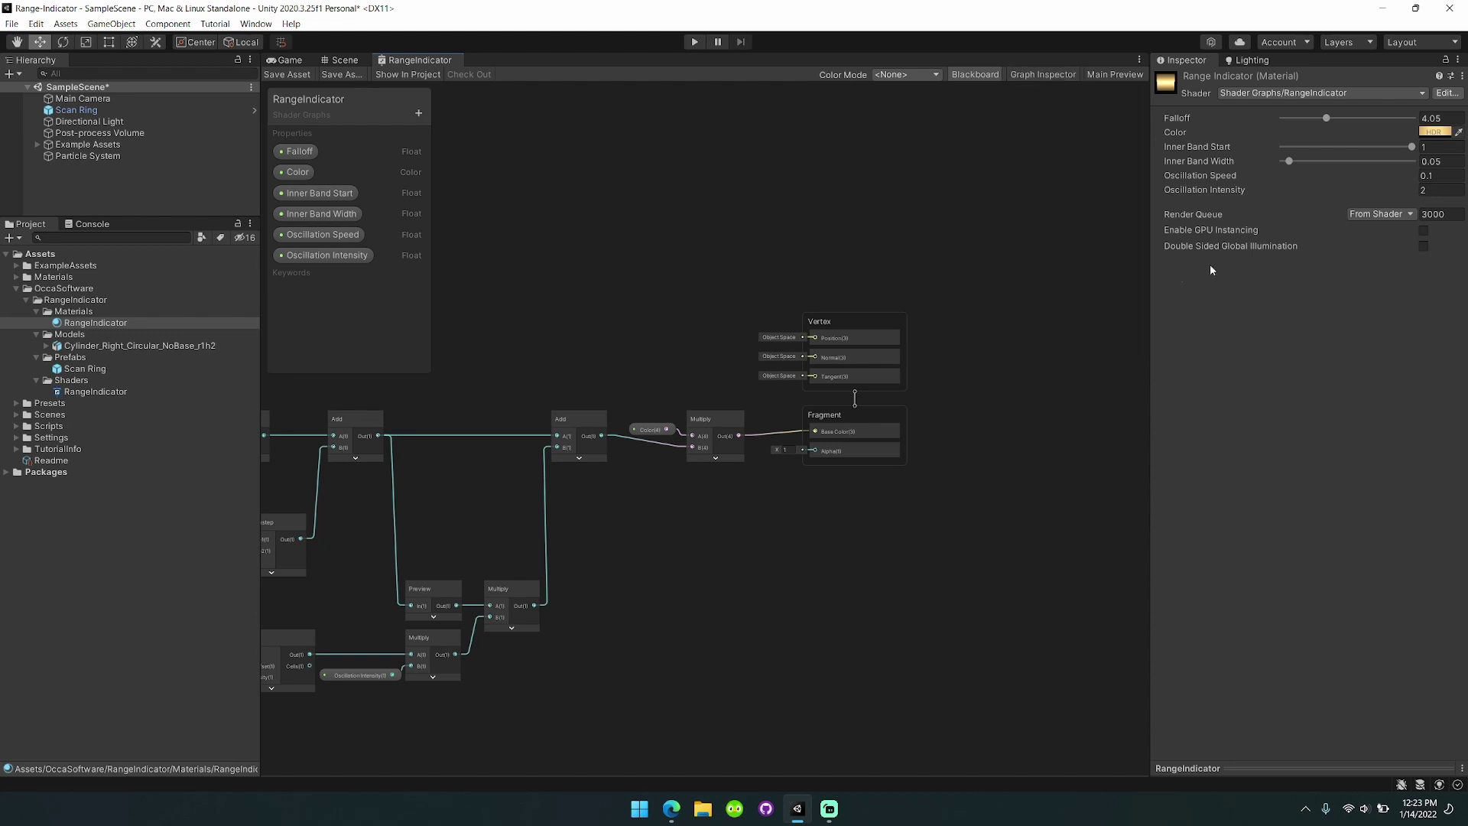
Switch the Scan Ring's Cast Shadows to On and back to Off to compare its shadow in the scene.
{"action": "left_click", "coordinate": [76, 110]}
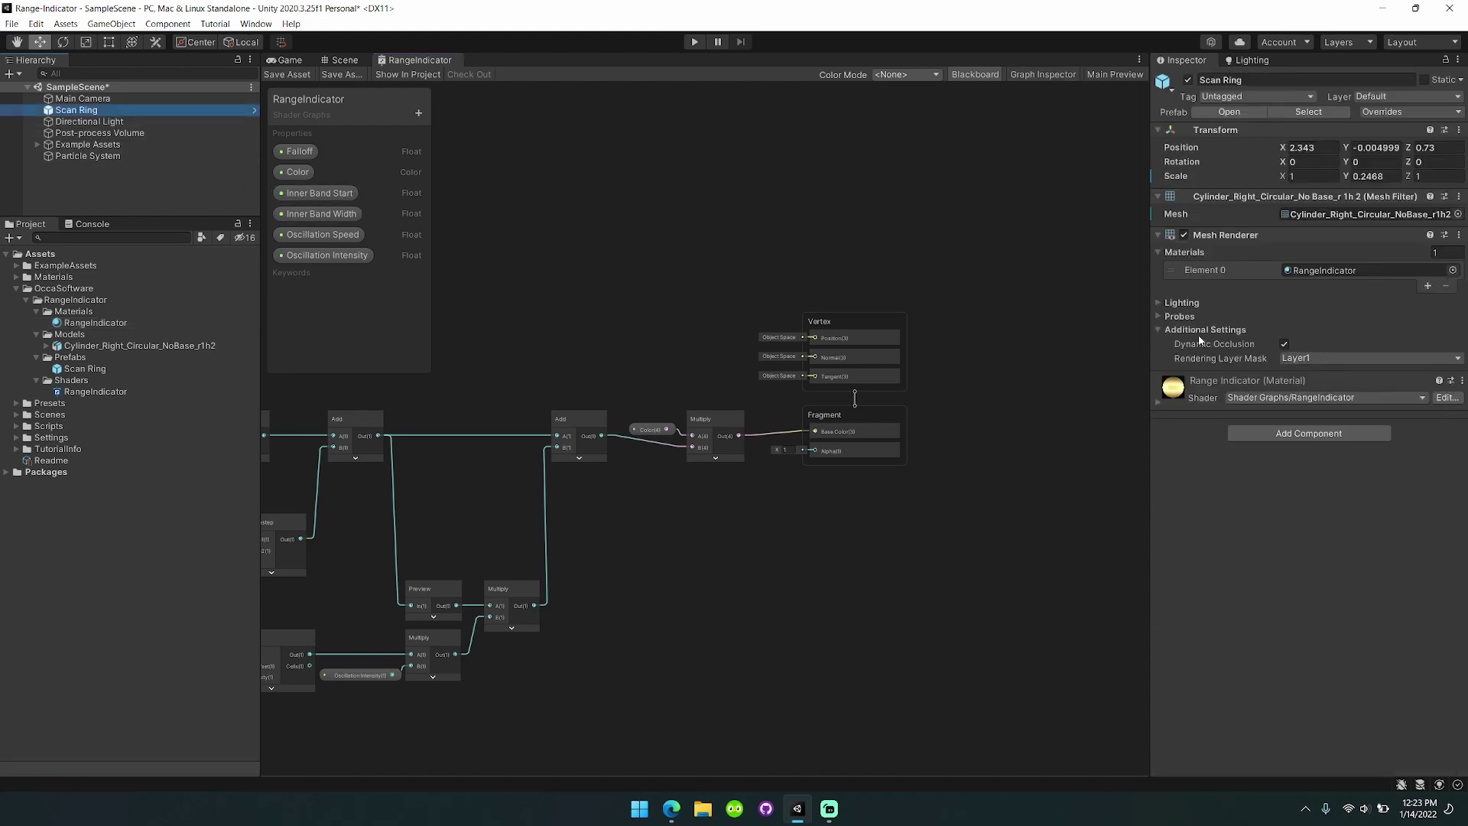
{"action": "left_click", "coordinate": [1182, 303]}
{"action": "left_click", "coordinate": [1329, 316]}
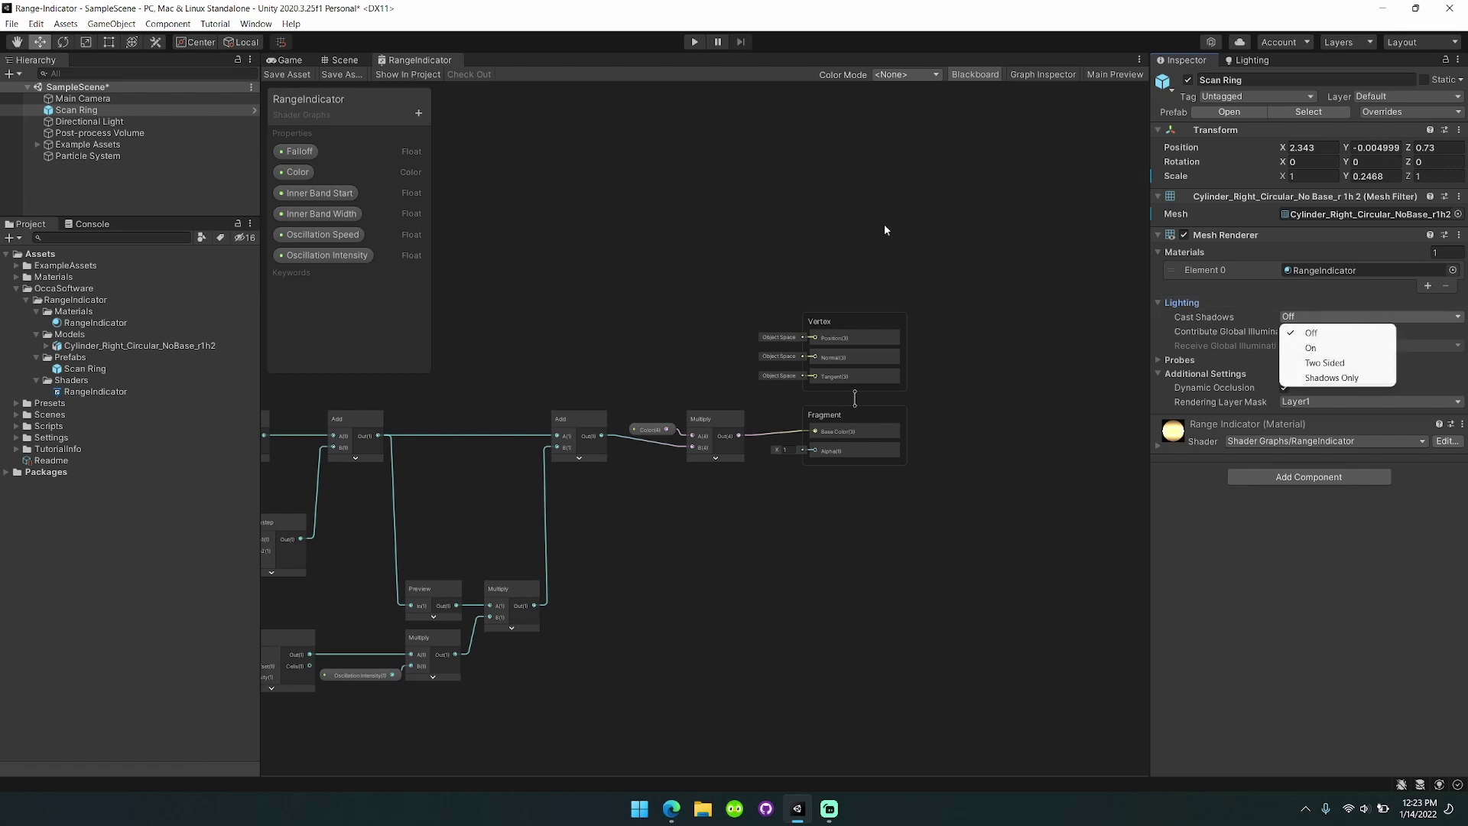
{"action": "left_click", "coordinate": [339, 60]}
{"action": "left_click", "coordinate": [1346, 316]}
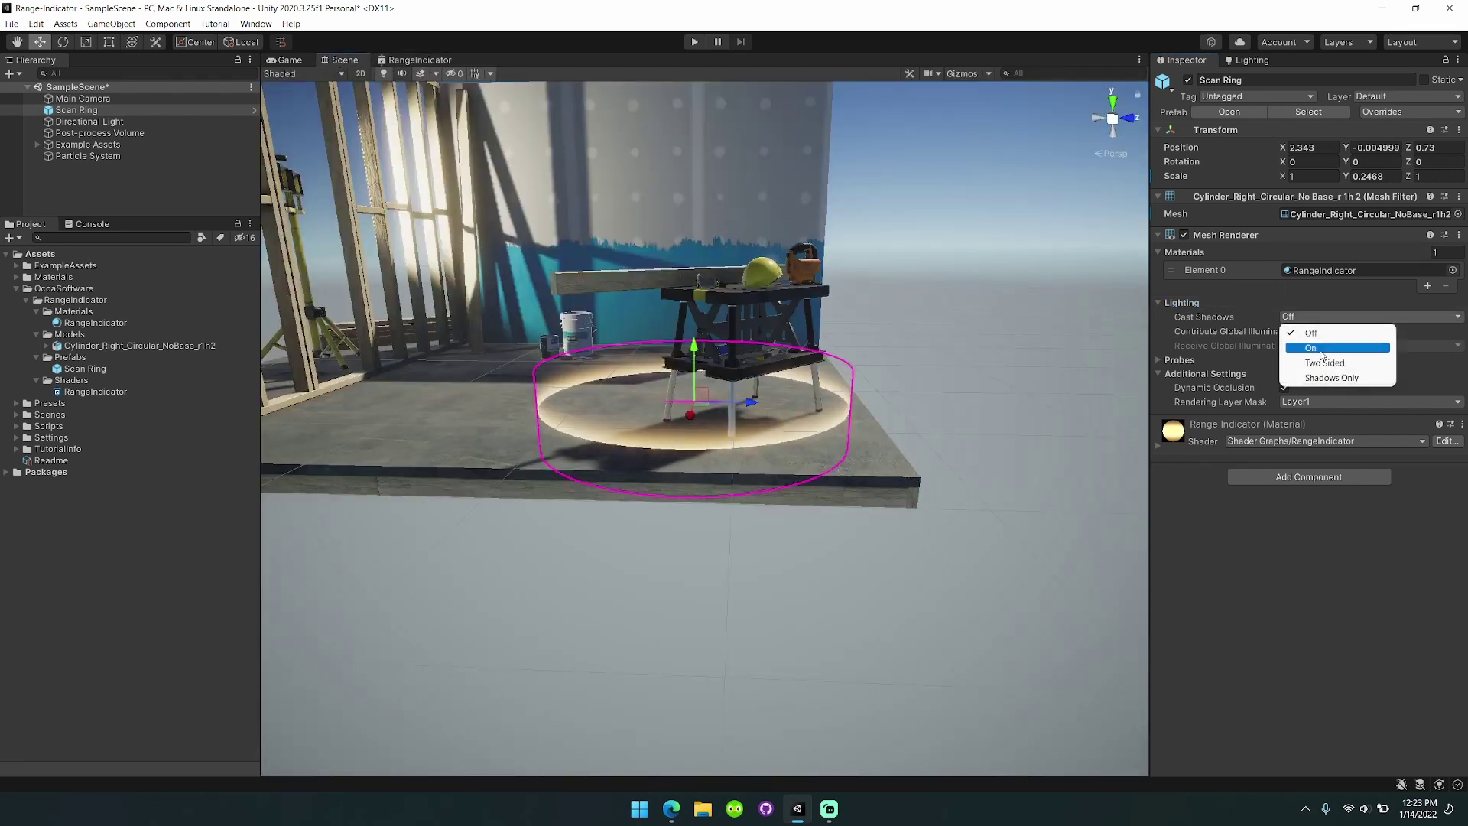
{"action": "left_click", "coordinate": [1311, 348]}
{"action": "left_click", "coordinate": [1346, 317]}
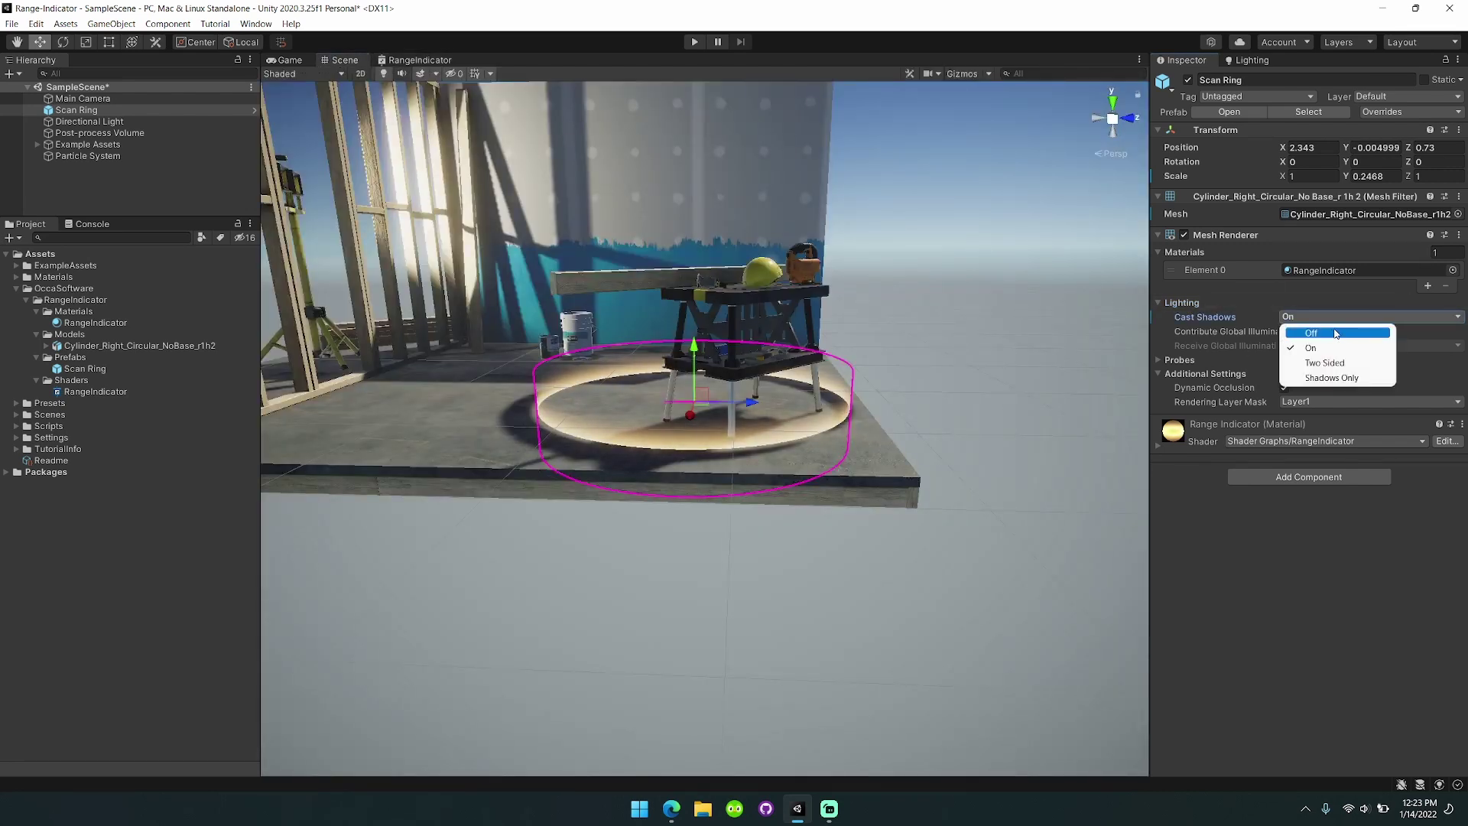
{"action": "left_click", "coordinate": [1310, 332]}
Maximize the RangeIndicator shader graph and select the node chain from Position through One Minus.
{"action": "left_click", "coordinate": [416, 60]}
{"action": "middle_click_drag", "start_coordinate": [652, 334], "coordinate": [1147, 324]}
{"action": "middle_click_drag", "start_coordinate": [493, 305], "coordinate": [695, 289]}
{"action": "scroll", "coordinate": [740, 244], "scroll_direction": "up", "scroll_amount": 5}
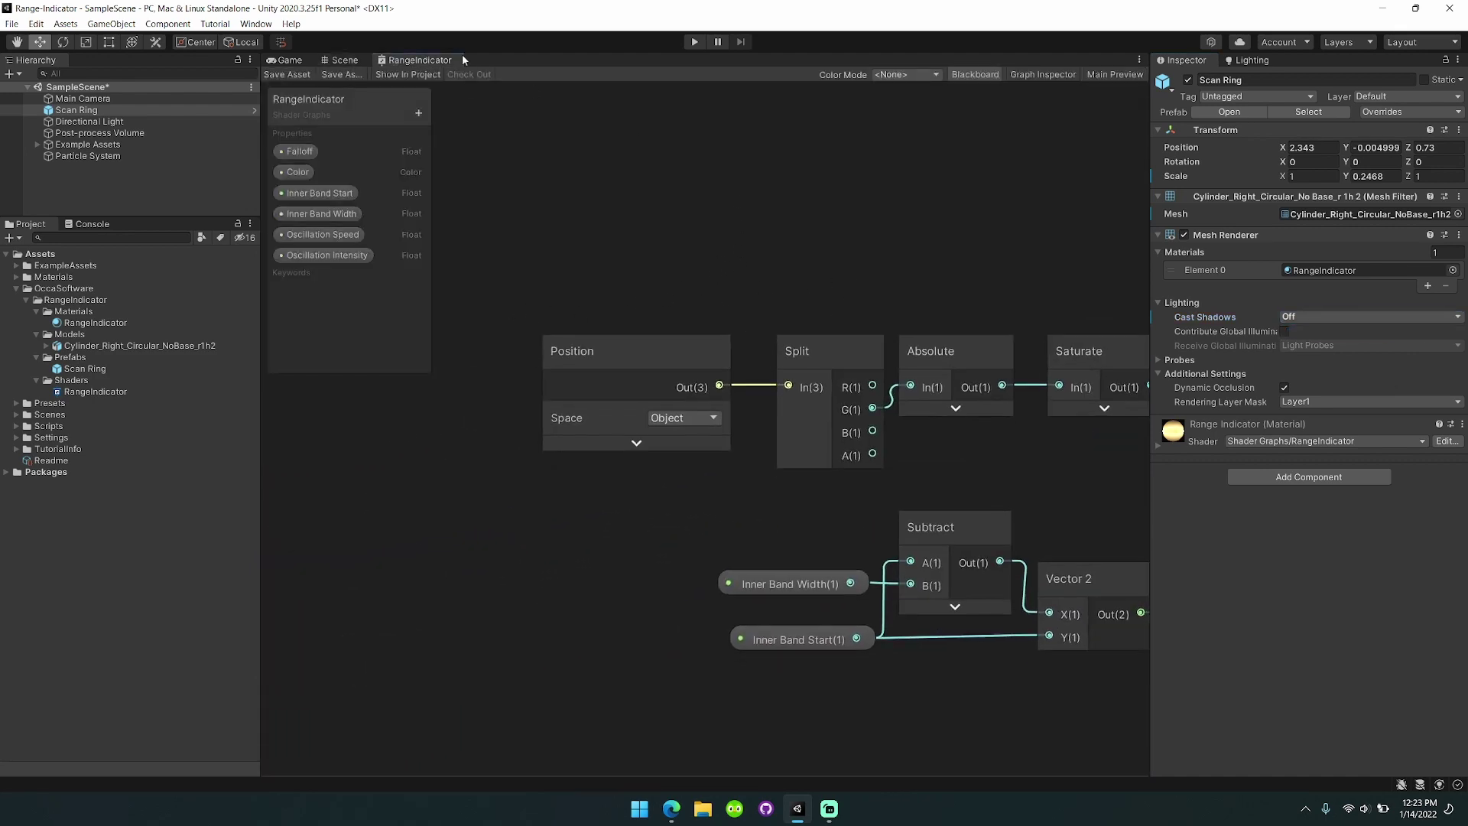
{"action": "double_click", "coordinate": [420, 60]}
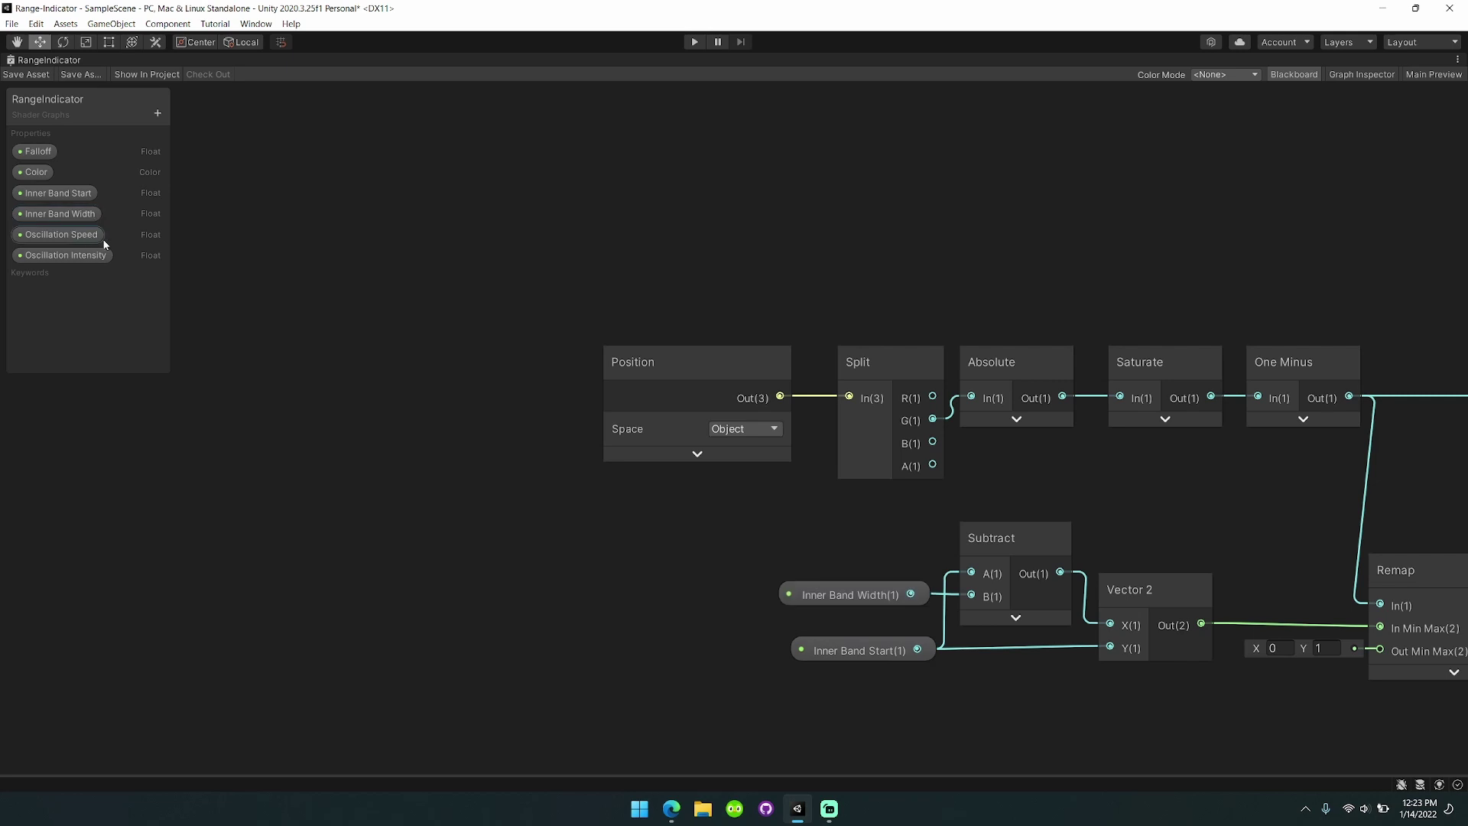
{"action": "scroll", "coordinate": [558, 257], "scroll_direction": "down", "scroll_amount": 2}
{"action": "middle_click_drag", "start_coordinate": [684, 288], "coordinate": [443, 272]}
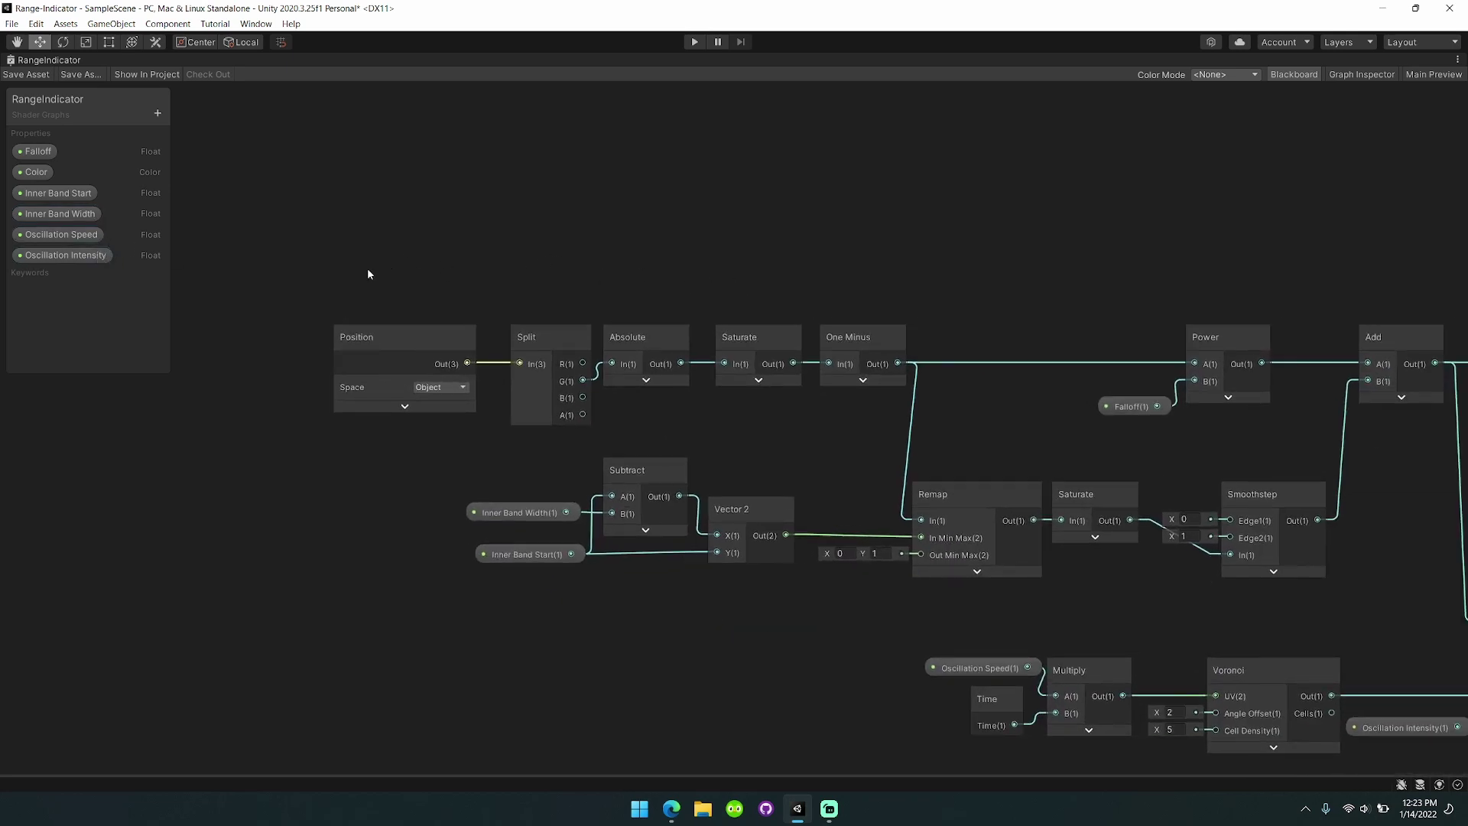
{"action": "left_click_drag", "start_coordinate": [884, 374], "coordinate": [885, 376]}
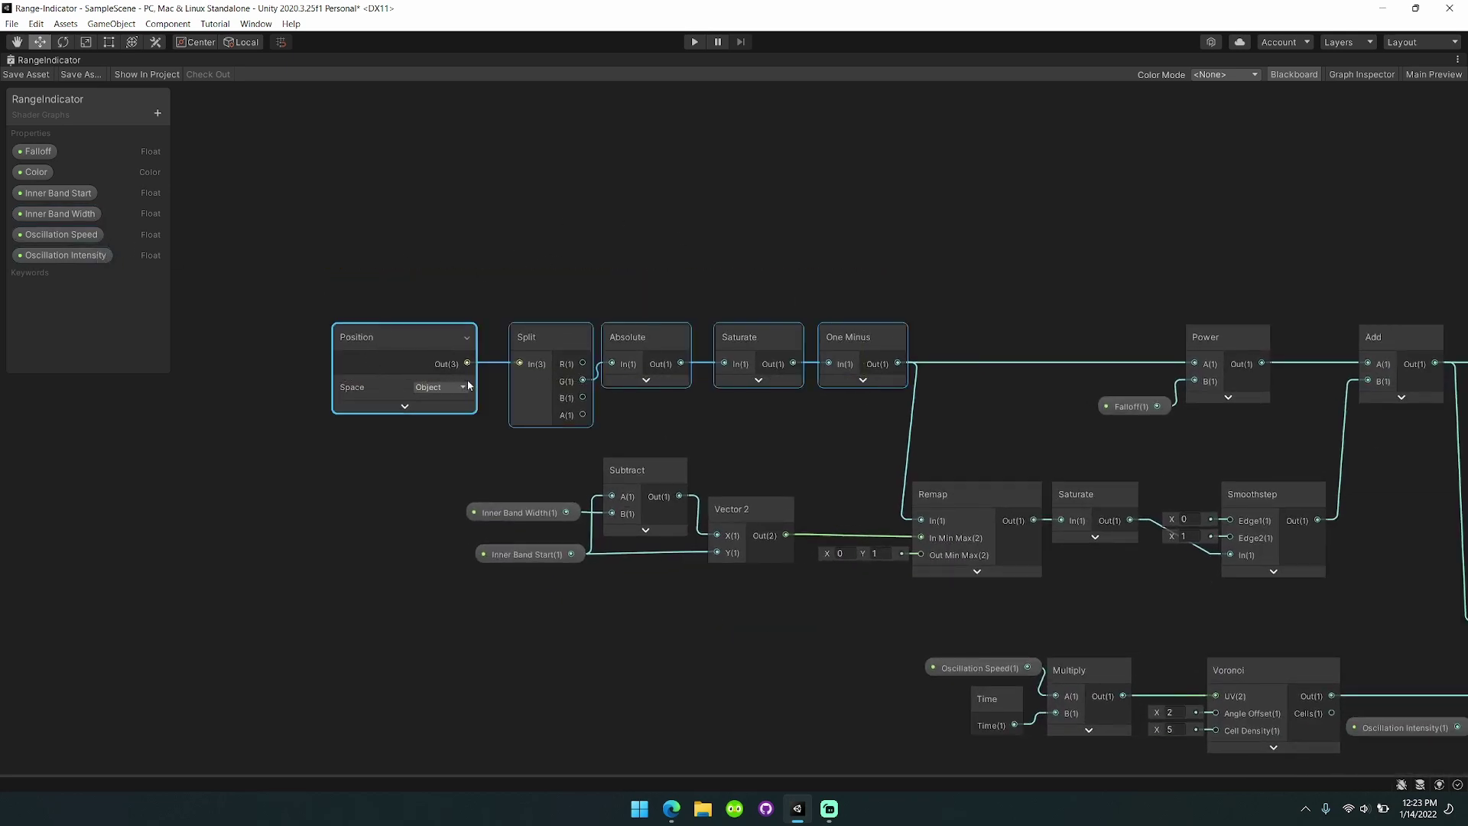
{"action": "middle_click_drag", "start_coordinate": [597, 257], "coordinate": [531, 260]}
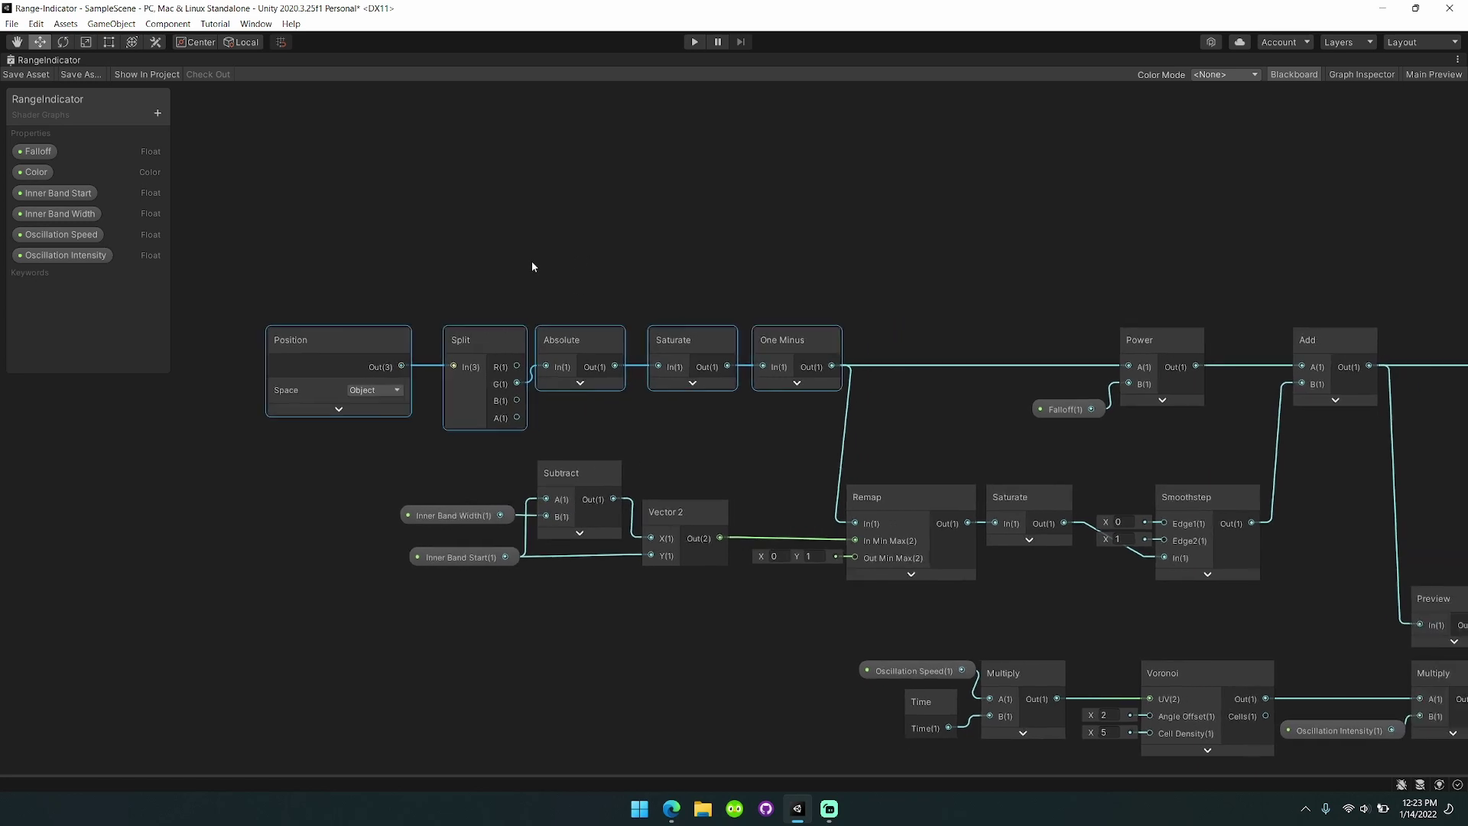
Expand the previews of the selected Position to One Minus nodes, examine them, collapse them again, and clear the selection.
{"action": "left_click", "coordinate": [579, 383]}
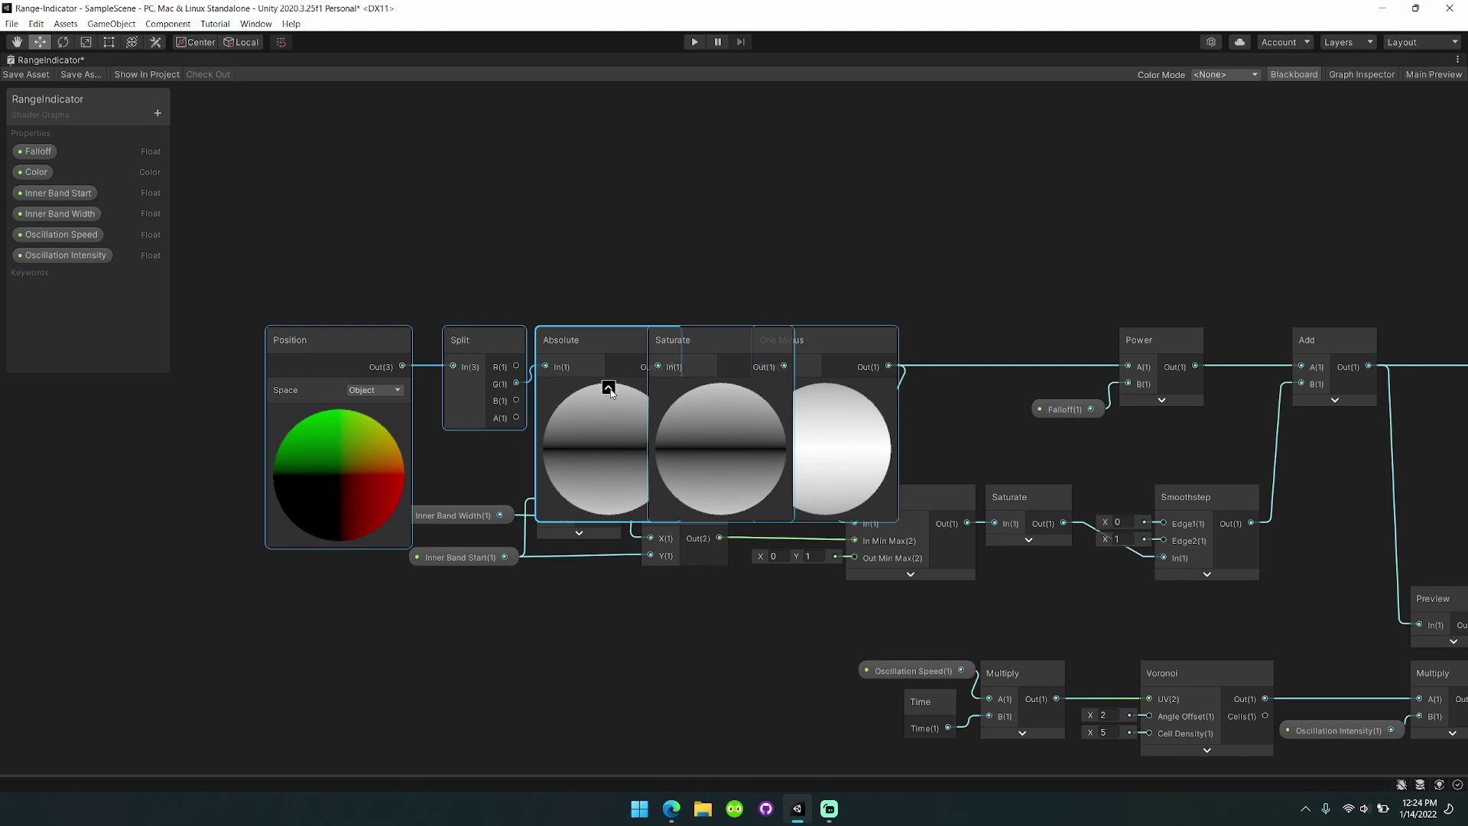
{"action": "left_click", "coordinate": [609, 388]}
{"action": "left_click", "coordinate": [588, 390]}
{"action": "left_click", "coordinate": [609, 389]}
{"action": "left_click", "coordinate": [827, 282]}
Compare the previews of the Power and One Minus nodes, and collapse both again.
{"action": "middle_click_drag", "start_coordinate": [791, 306], "coordinate": [610, 218]}
{"action": "left_click", "coordinate": [930, 340]}
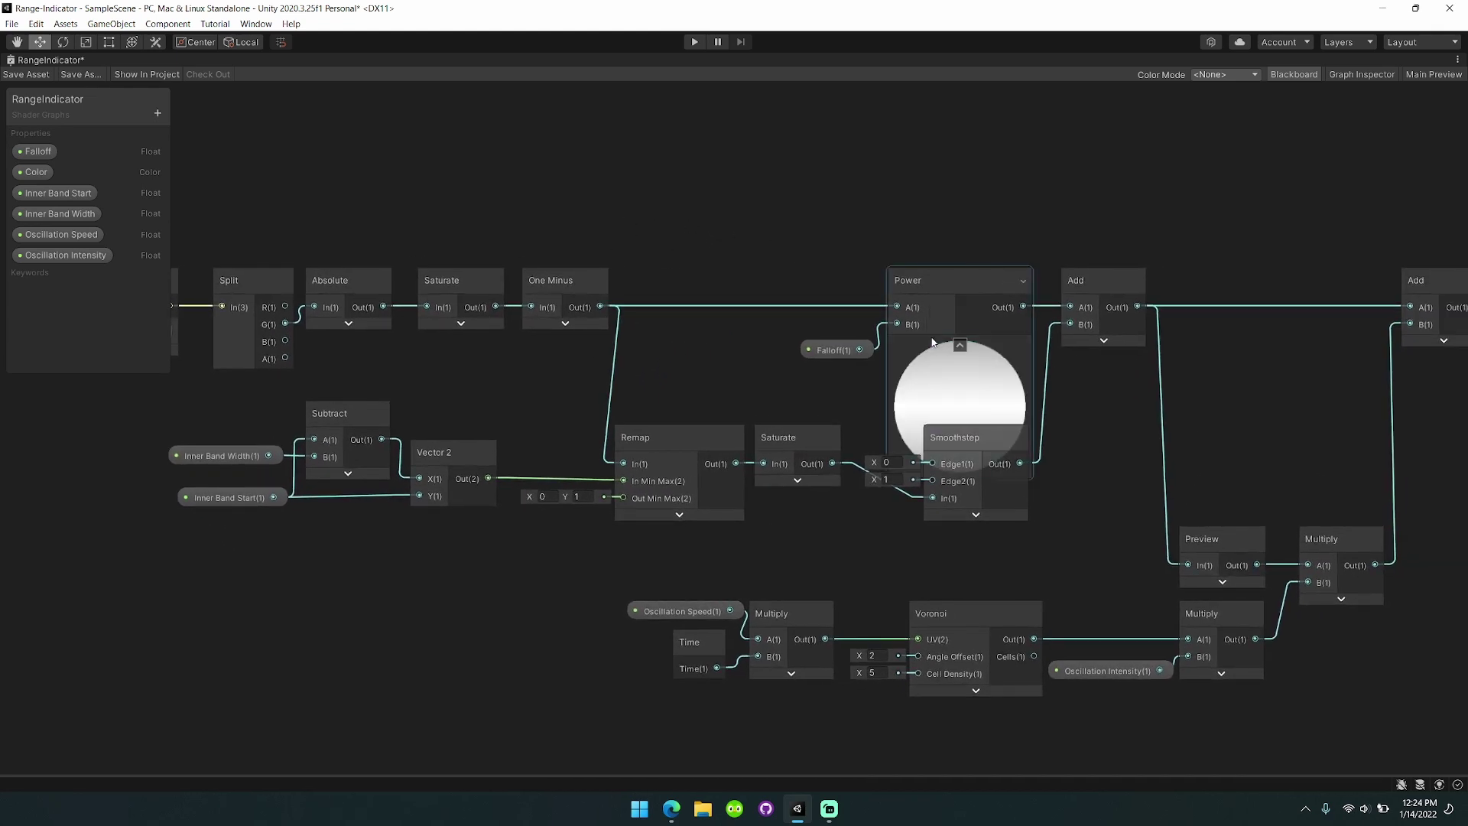
{"action": "middle_click_drag", "start_coordinate": [965, 354], "coordinate": [859, 329]}
{"action": "left_click", "coordinate": [610, 317]}
{"action": "left_click", "coordinate": [459, 300]}
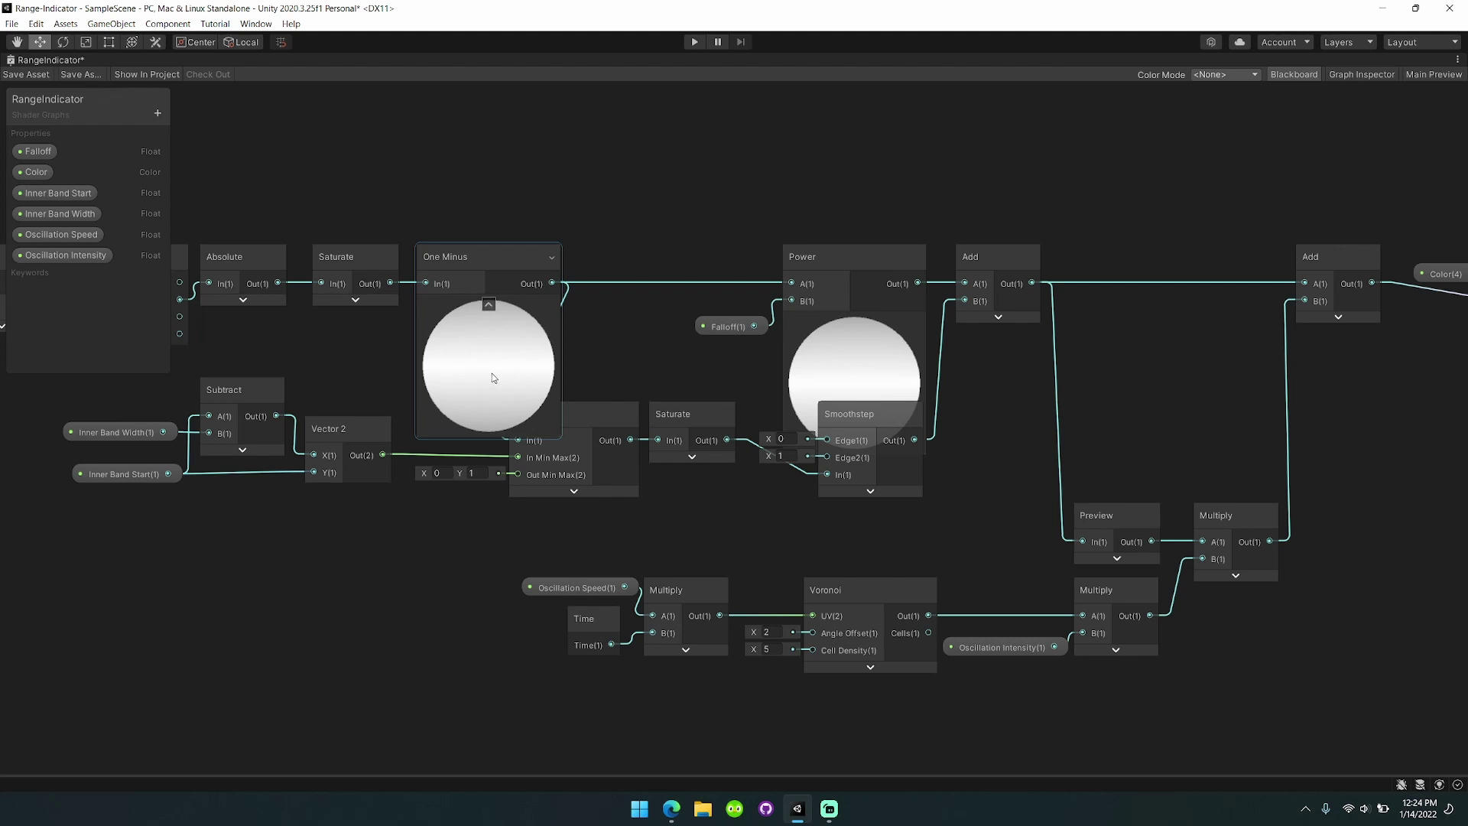
{"action": "left_click", "coordinate": [487, 304]}
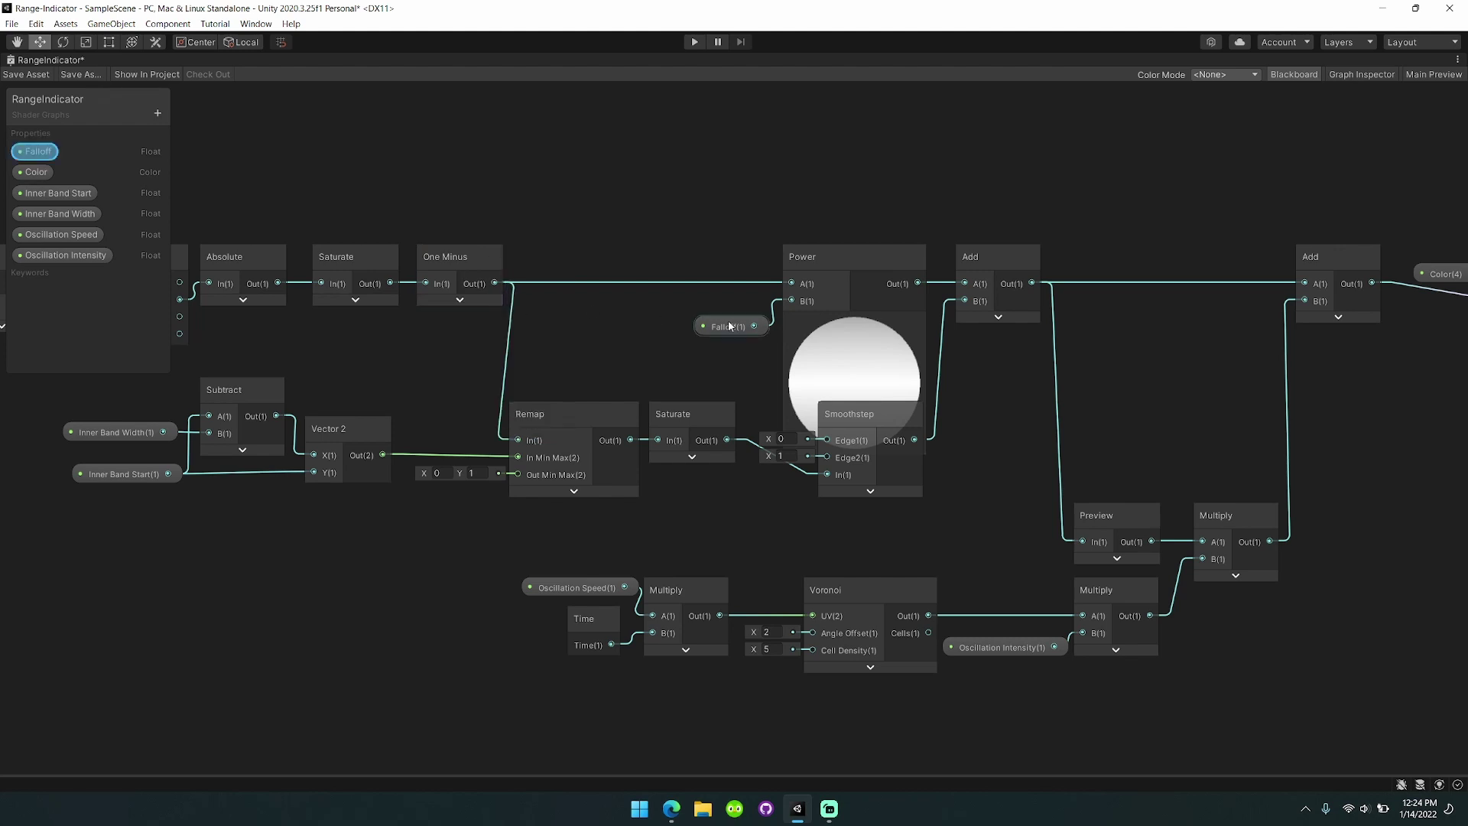
{"action": "left_click", "coordinate": [856, 321]}
Check the One Minus preview, expand the Remap node's preview, and examine the inner band nodes that feed it.
{"action": "middle_click_drag", "start_coordinate": [990, 349], "coordinate": [926, 345]}
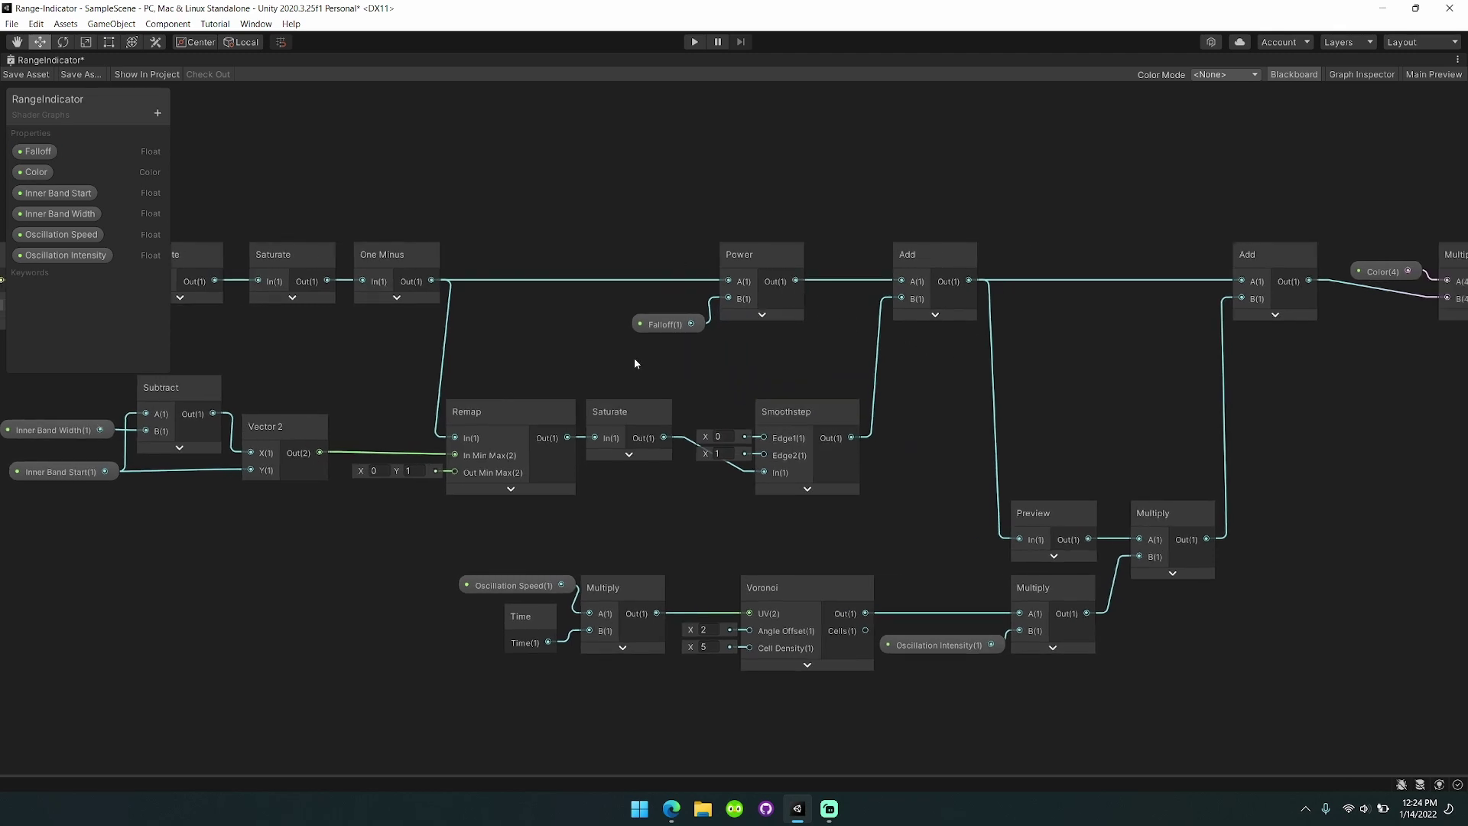
{"action": "middle_click_drag", "start_coordinate": [644, 346], "coordinate": [905, 305]}
{"action": "middle_click_drag", "start_coordinate": [593, 332], "coordinate": [551, 331]}
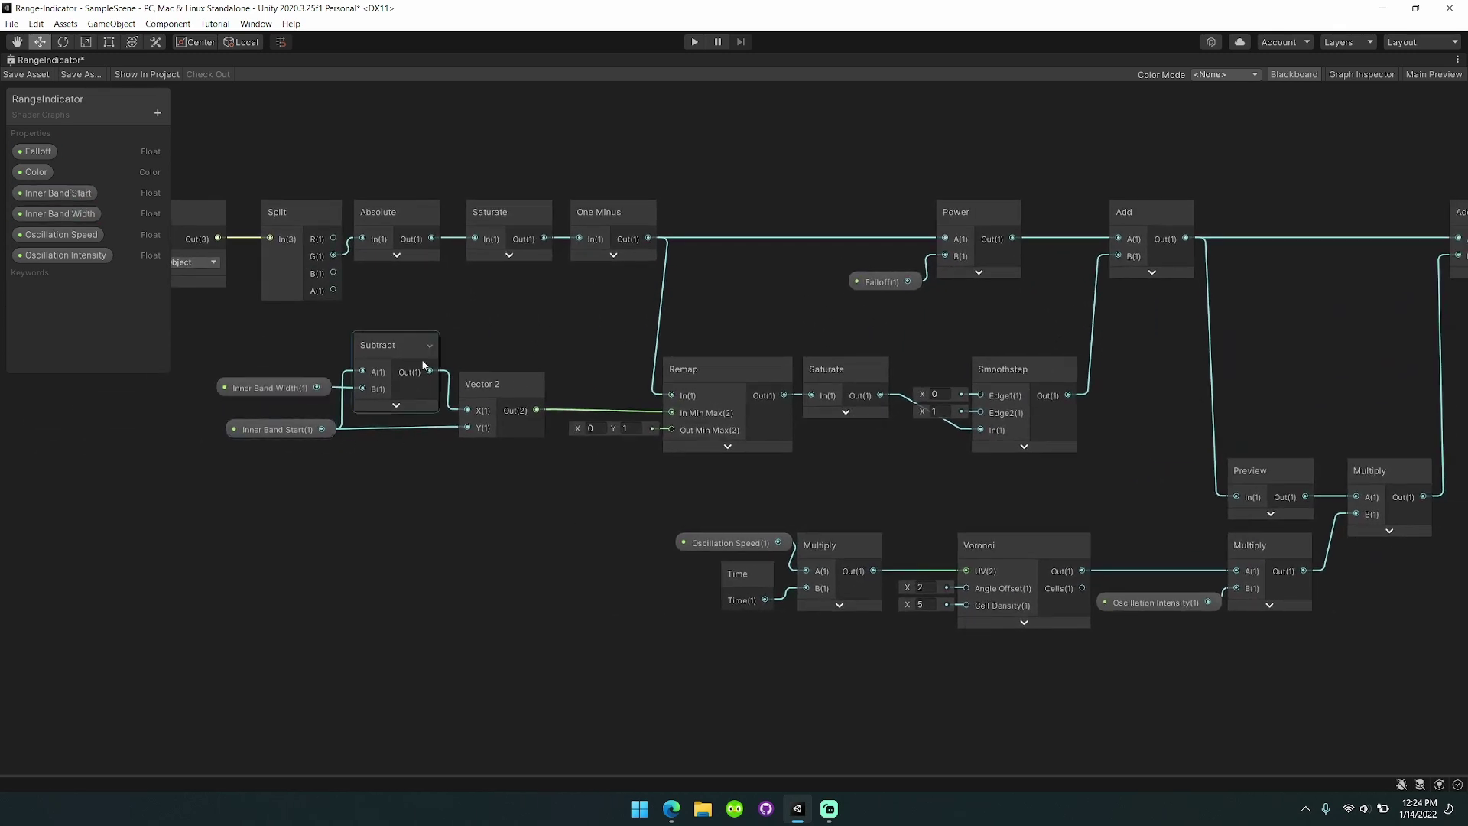
{"action": "left_click", "coordinate": [614, 255]}
{"action": "left_click", "coordinate": [642, 260]}
{"action": "left_click", "coordinate": [728, 447]}
{"action": "middle_click_drag", "start_coordinate": [727, 474], "coordinate": [723, 348]}
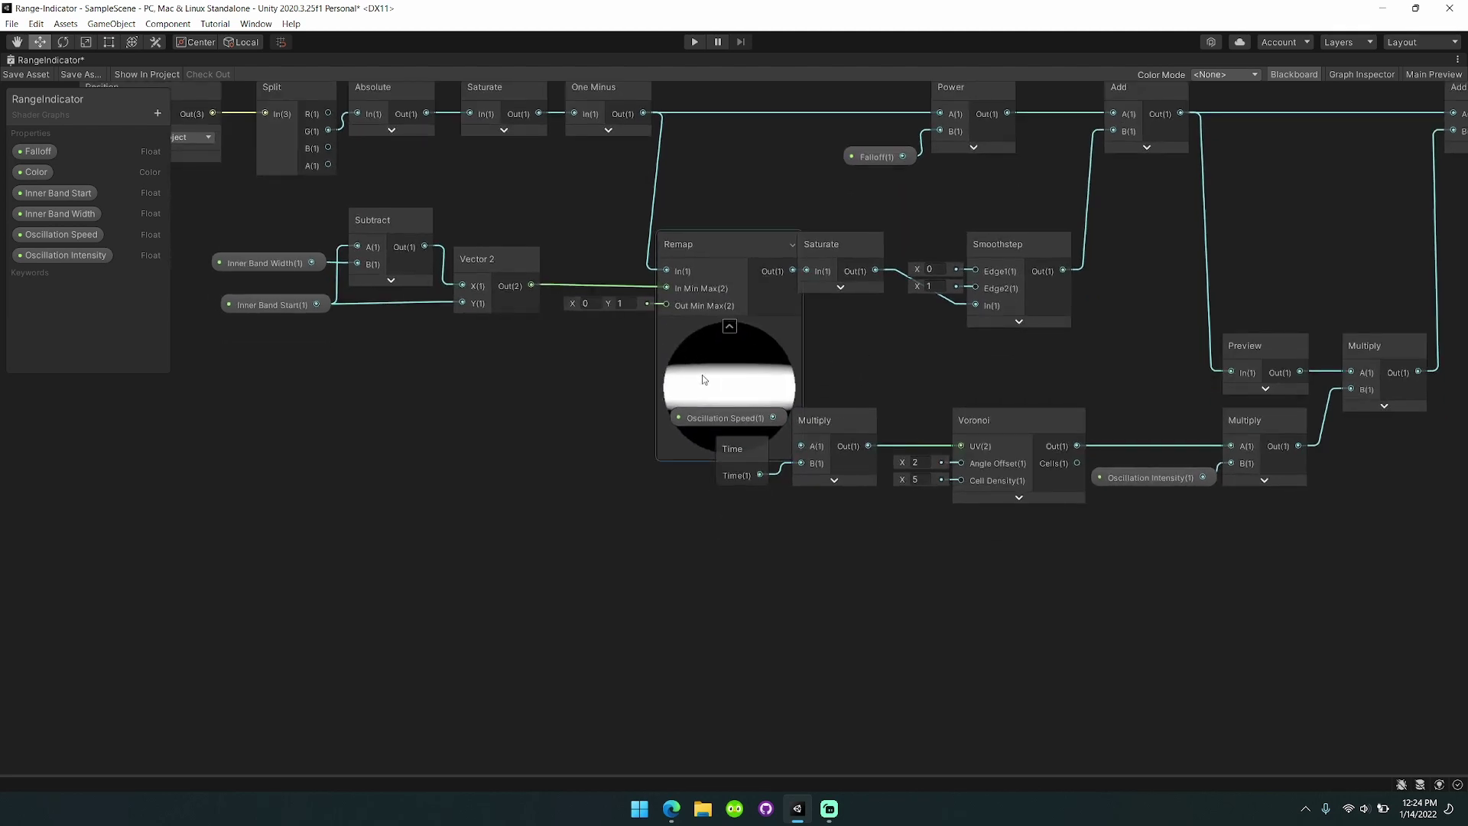
{"action": "scroll", "coordinate": [718, 356], "scroll_direction": "up", "scroll_amount": 1}
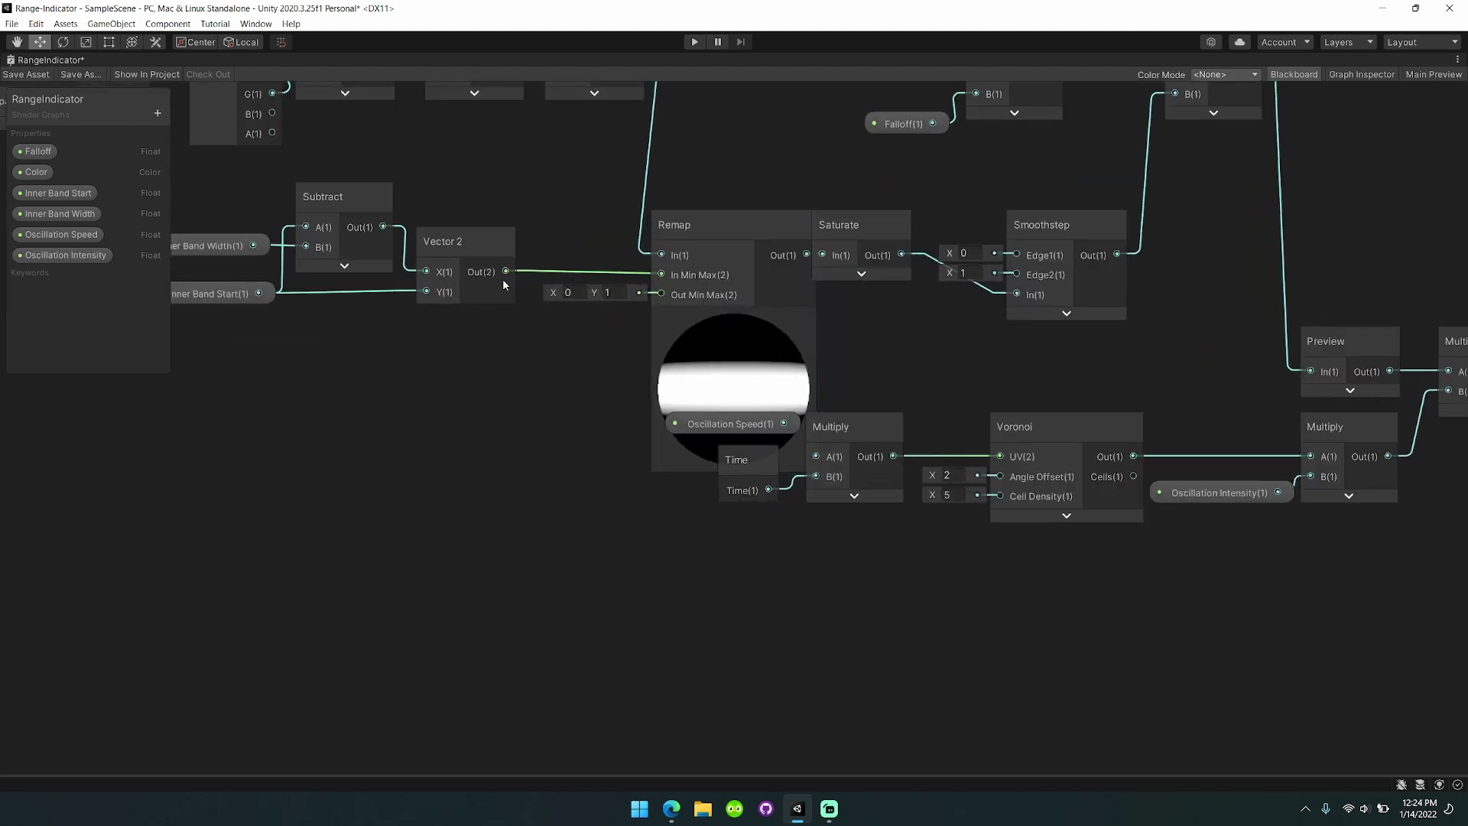
{"action": "middle_click_drag", "start_coordinate": [344, 203], "coordinate": [494, 246]}
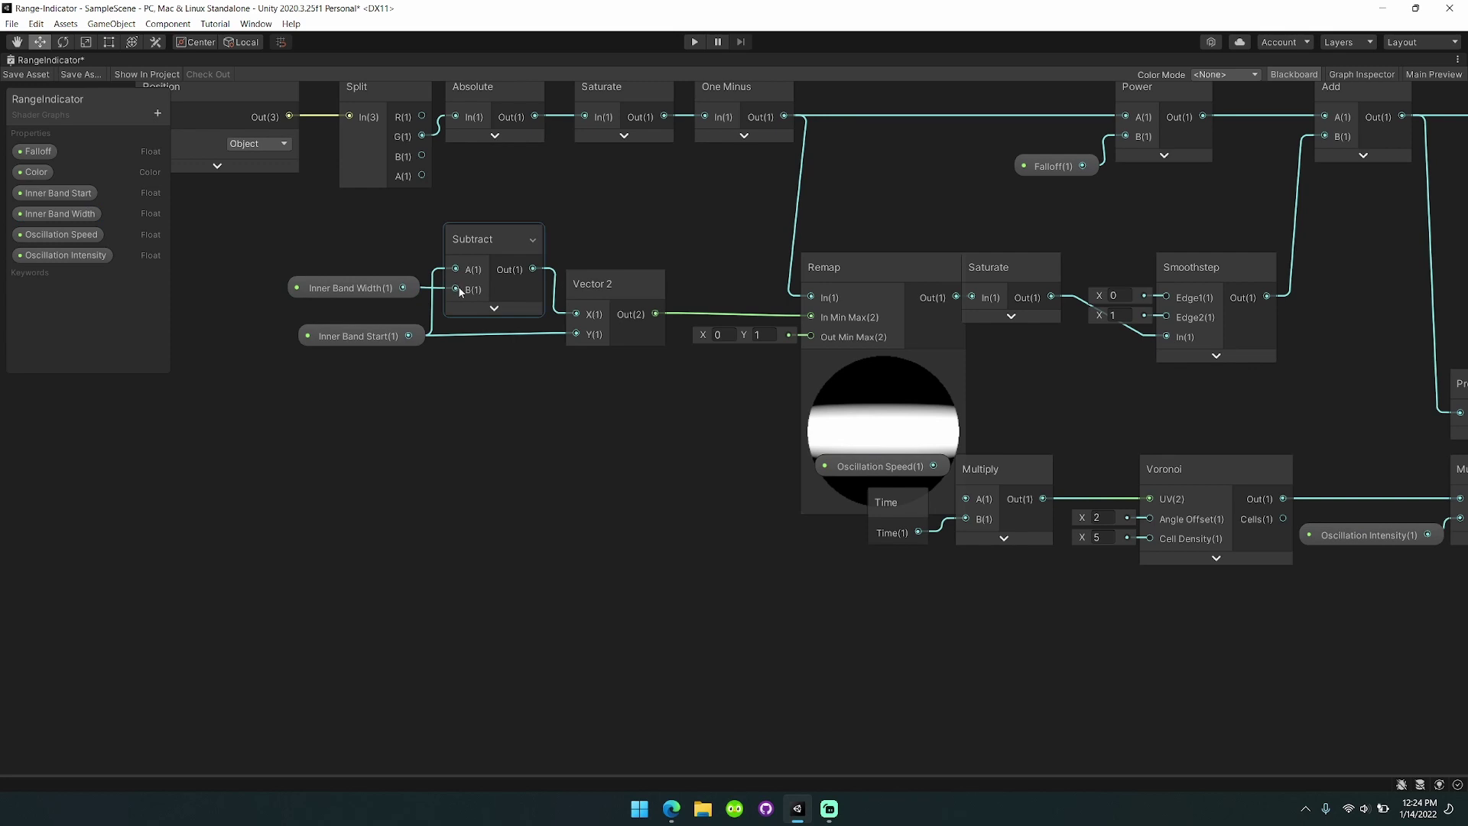
Set the default of the Inner Band Width property to 0.12.
{"action": "left_click", "coordinate": [57, 213]}
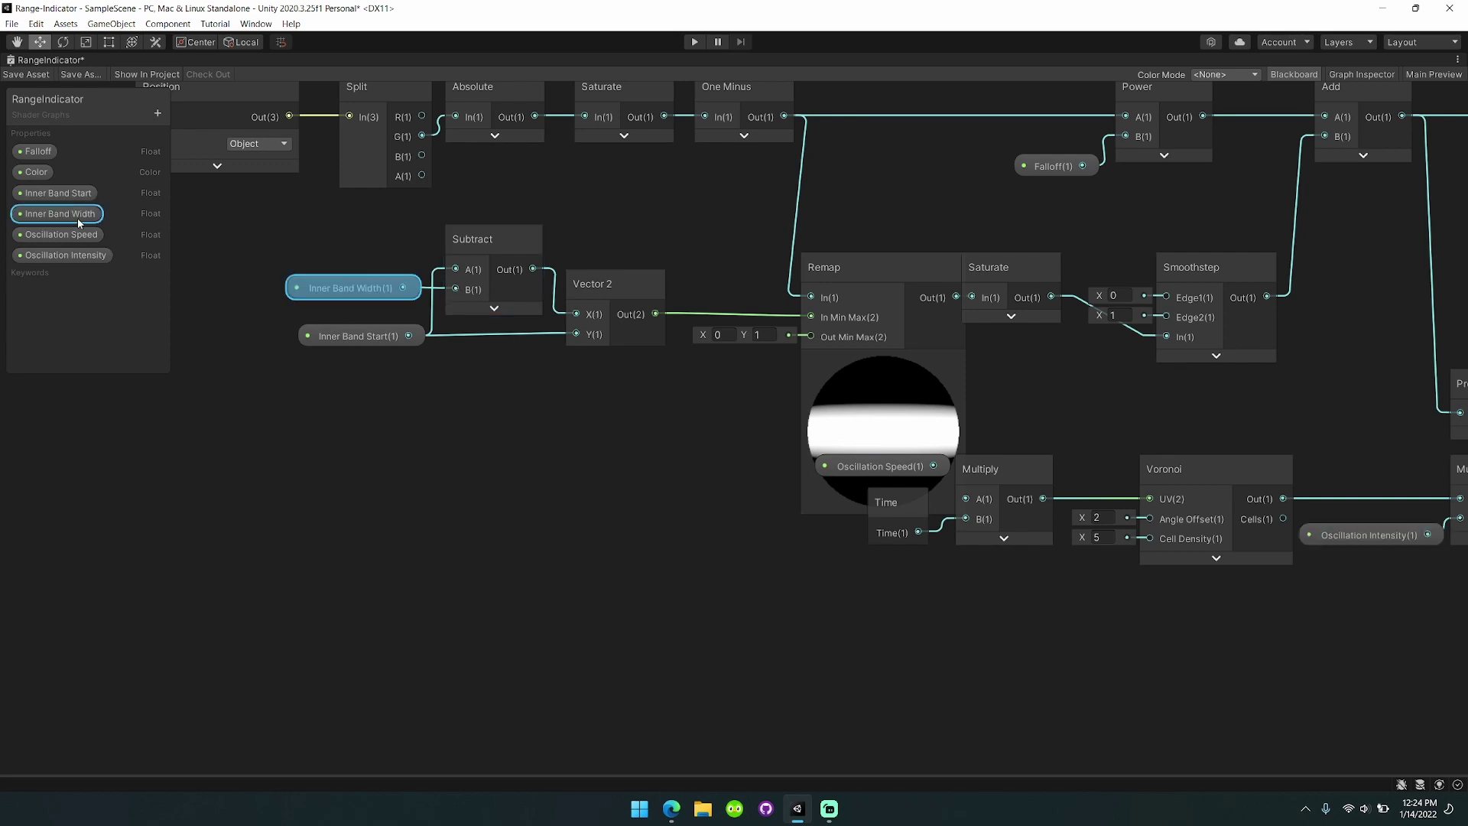
{"action": "left_click", "coordinate": [1331, 75]}
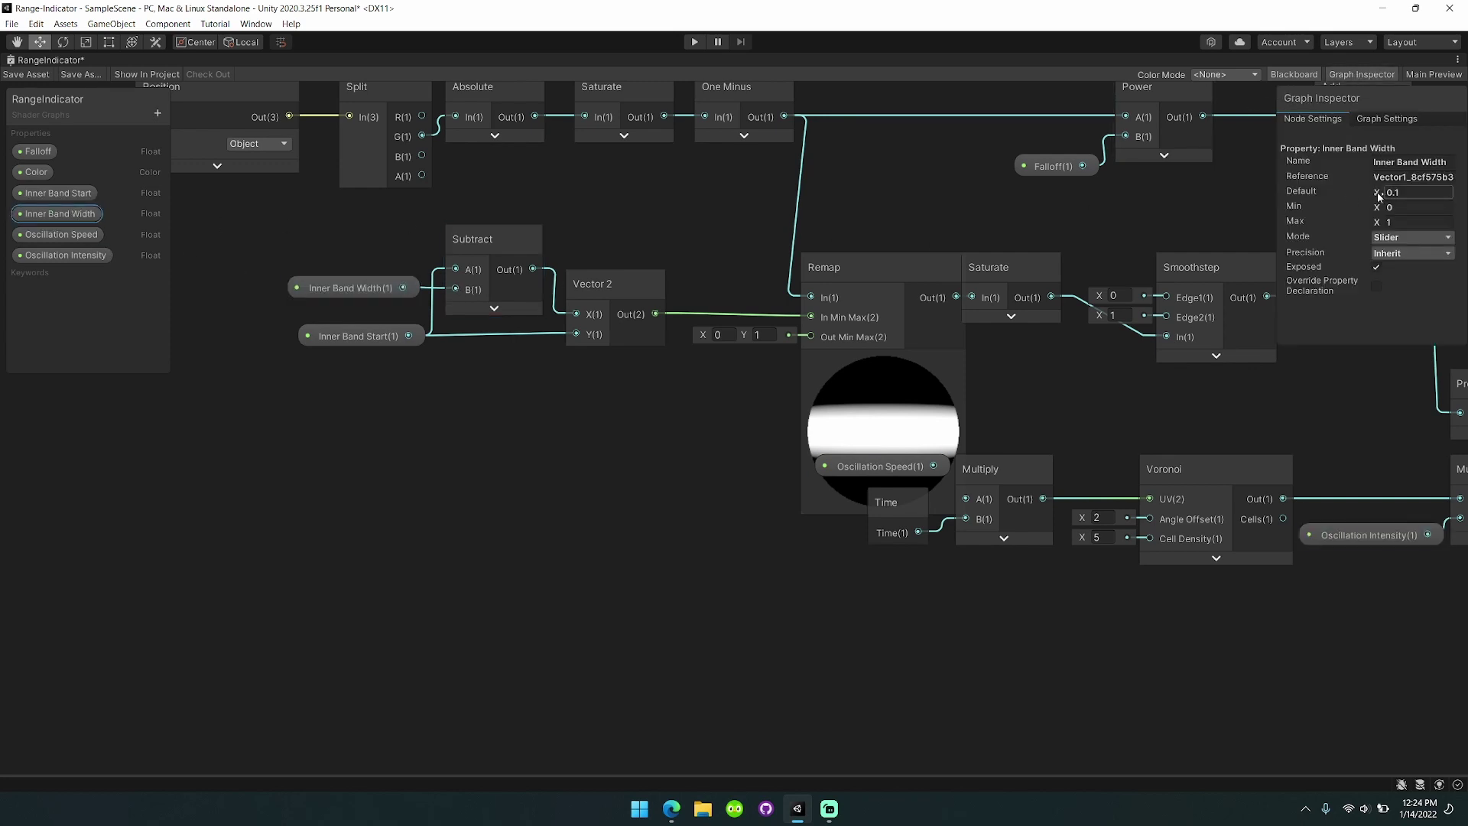
{"action": "type", "text": "2"}
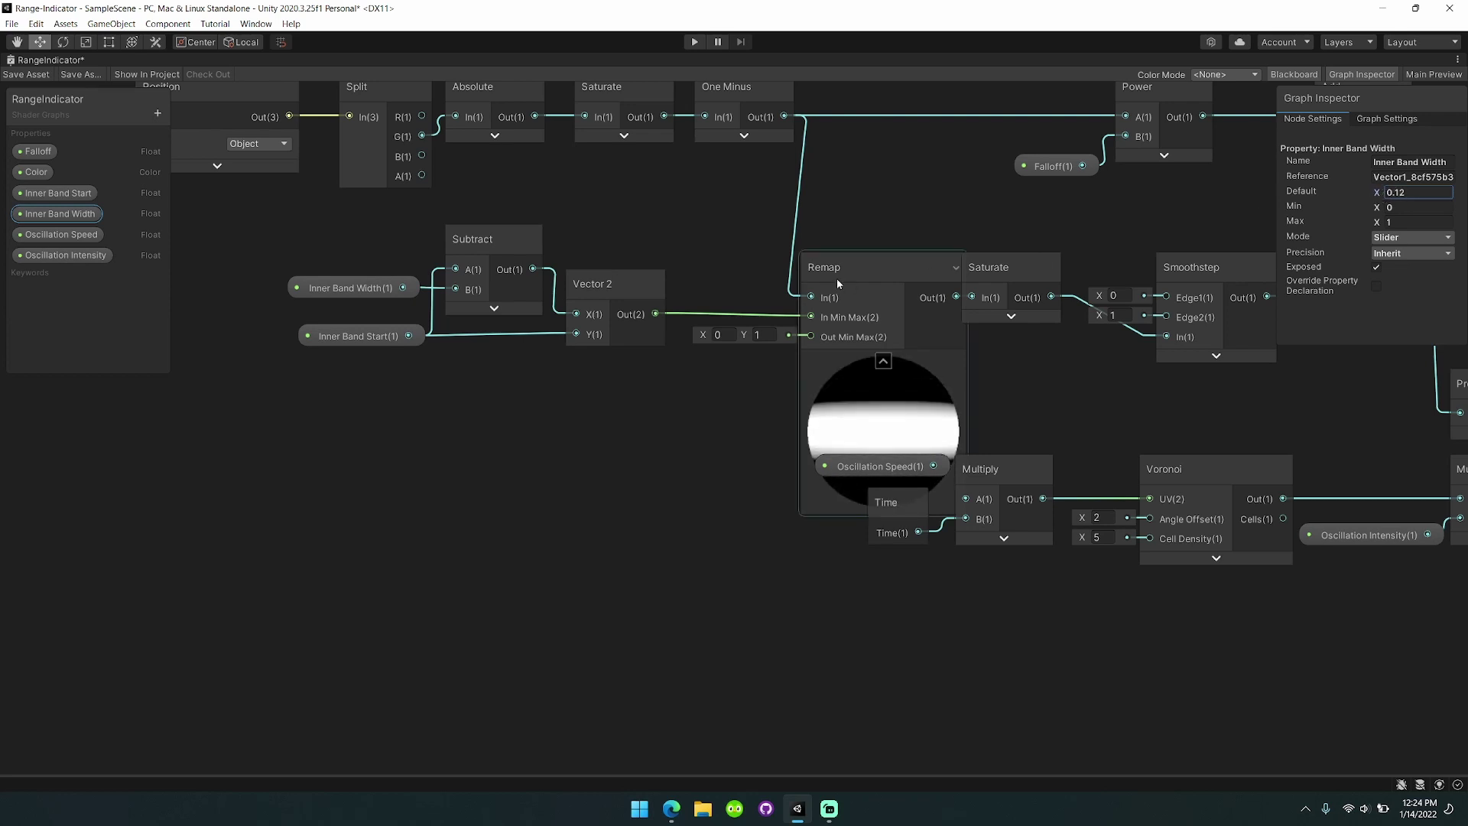
Lower the default of the Inner Band Start property to about 0.81, and collapse the Remap node's preview.
{"action": "left_click_drag", "start_coordinate": [360, 329], "coordinate": [350, 329]}
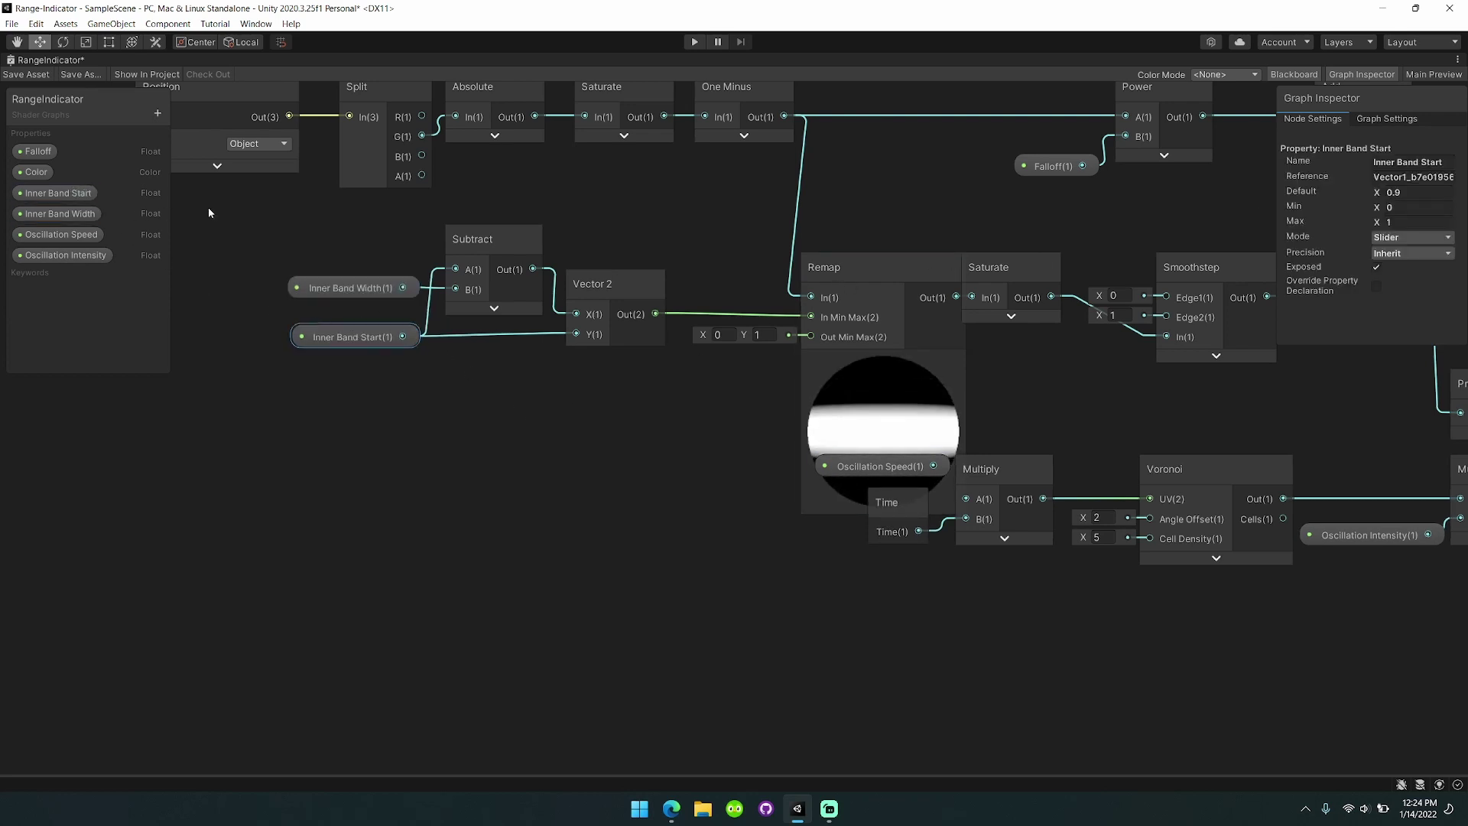
{"action": "type", "text": "6"}
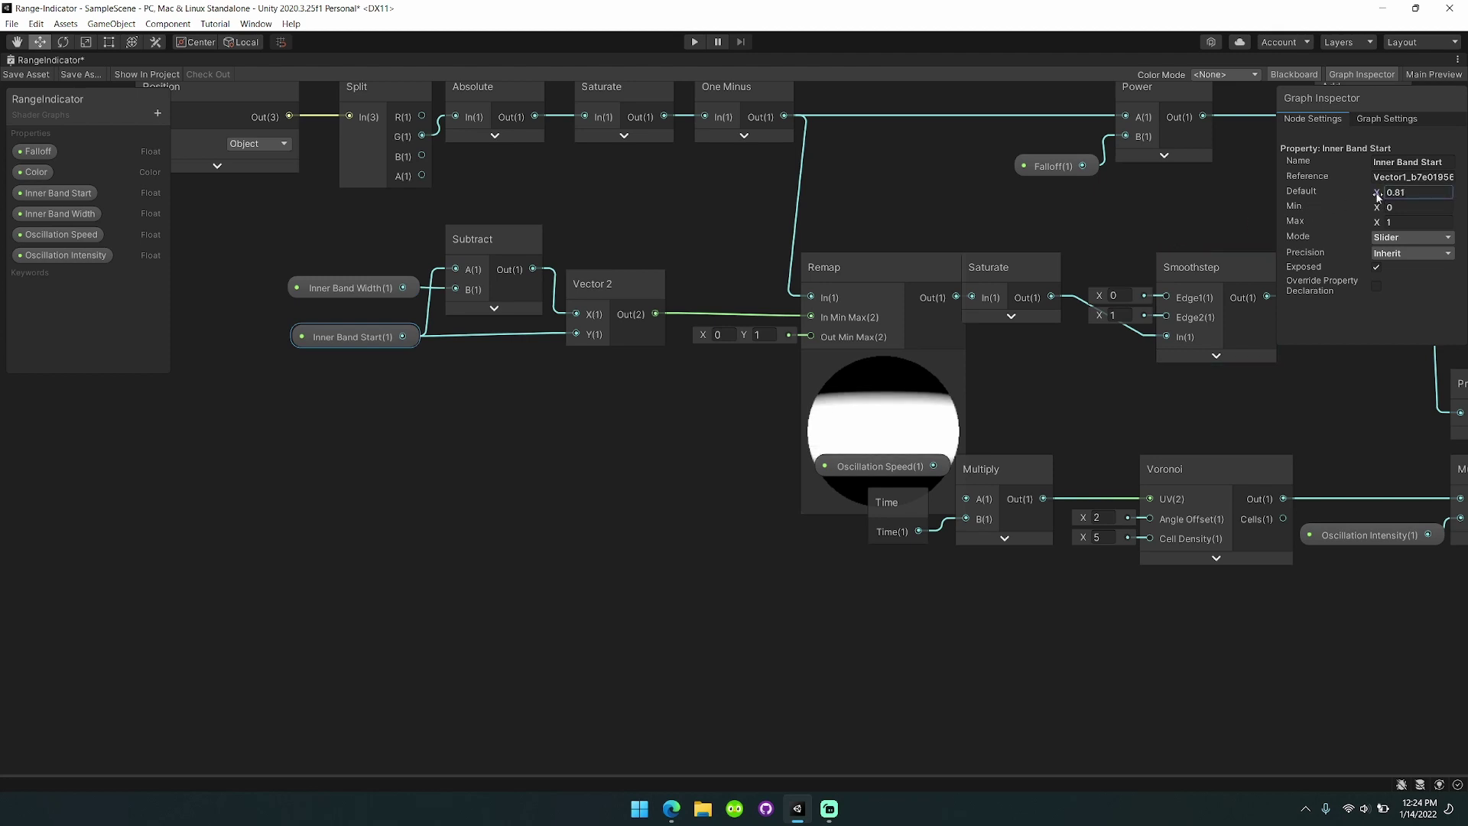
{"action": "left_click", "coordinate": [697, 428]}
{"action": "middle_click_drag", "start_coordinate": [1047, 362], "coordinate": [859, 402]}
{"action": "left_click", "coordinate": [694, 396]}
{"action": "middle_click_drag", "start_coordinate": [731, 262], "coordinate": [681, 283]}
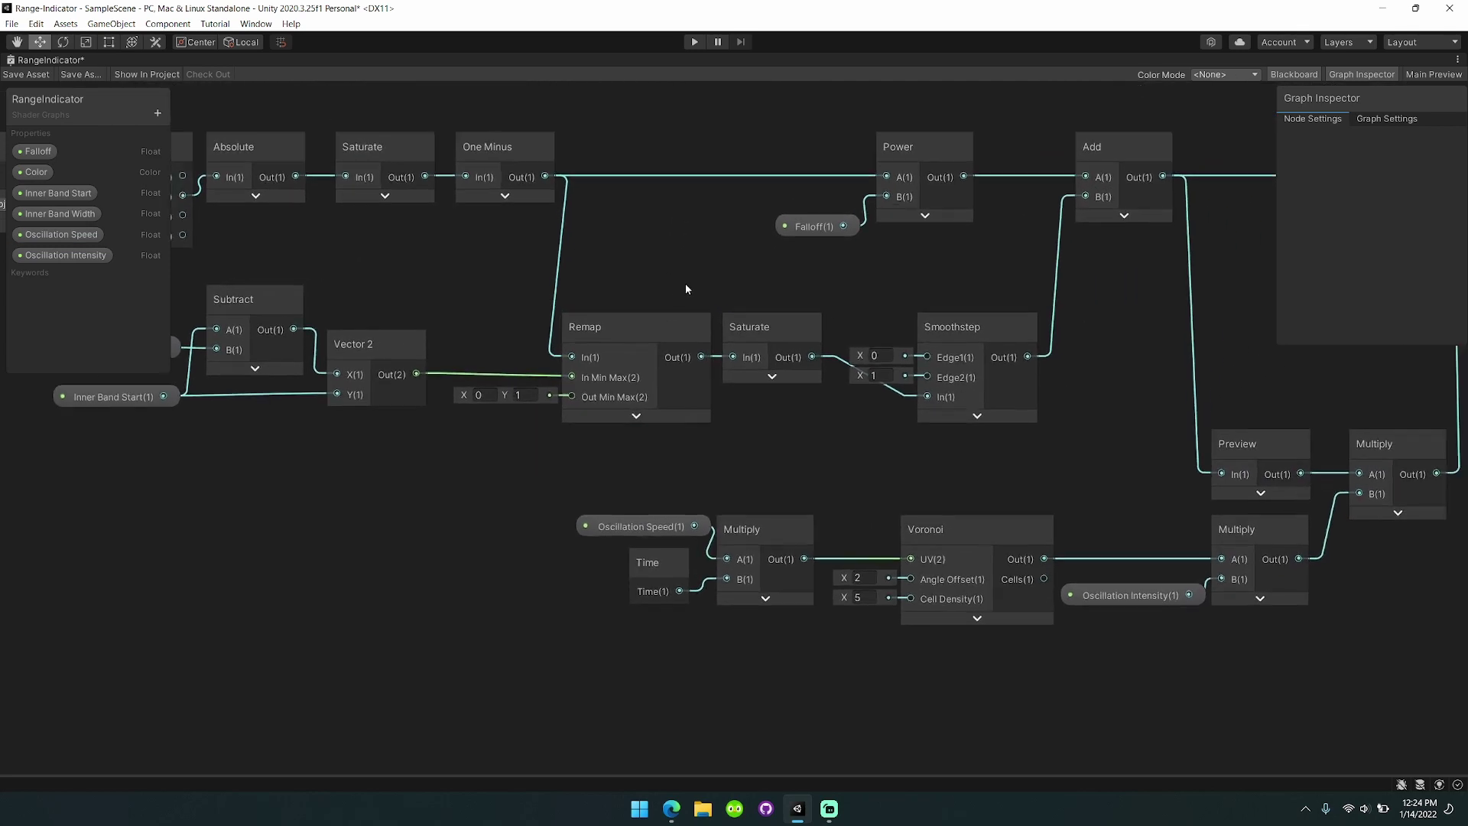
Check the previews of the Saturate and Smoothstep nodes after Remap, and follow their output to the Add node.
{"action": "middle_click_drag", "start_coordinate": [785, 299], "coordinate": [675, 314]}
{"action": "middle_click_drag", "start_coordinate": [845, 307], "coordinate": [715, 338]}
{"action": "left_click", "coordinate": [531, 423]}
{"action": "left_click", "coordinate": [530, 423]}
{"action": "middle_click_drag", "start_coordinate": [751, 454], "coordinate": [647, 437]}
{"action": "left_click", "coordinate": [646, 438]}
{"action": "left_click", "coordinate": [652, 452]}
{"action": "middle_click_drag", "start_coordinate": [810, 410], "coordinate": [677, 433]}
{"action": "left_click", "coordinate": [606, 200]}
{"action": "left_click_drag", "start_coordinate": [697, 472], "coordinate": [698, 472]}
{"action": "left_click", "coordinate": [649, 325]}
Examine the Falloff property and the Power node it feeds, including the Power preview, and clear the selection.
{"action": "left_click_drag", "start_coordinate": [285, 230], "coordinate": [476, 292]}
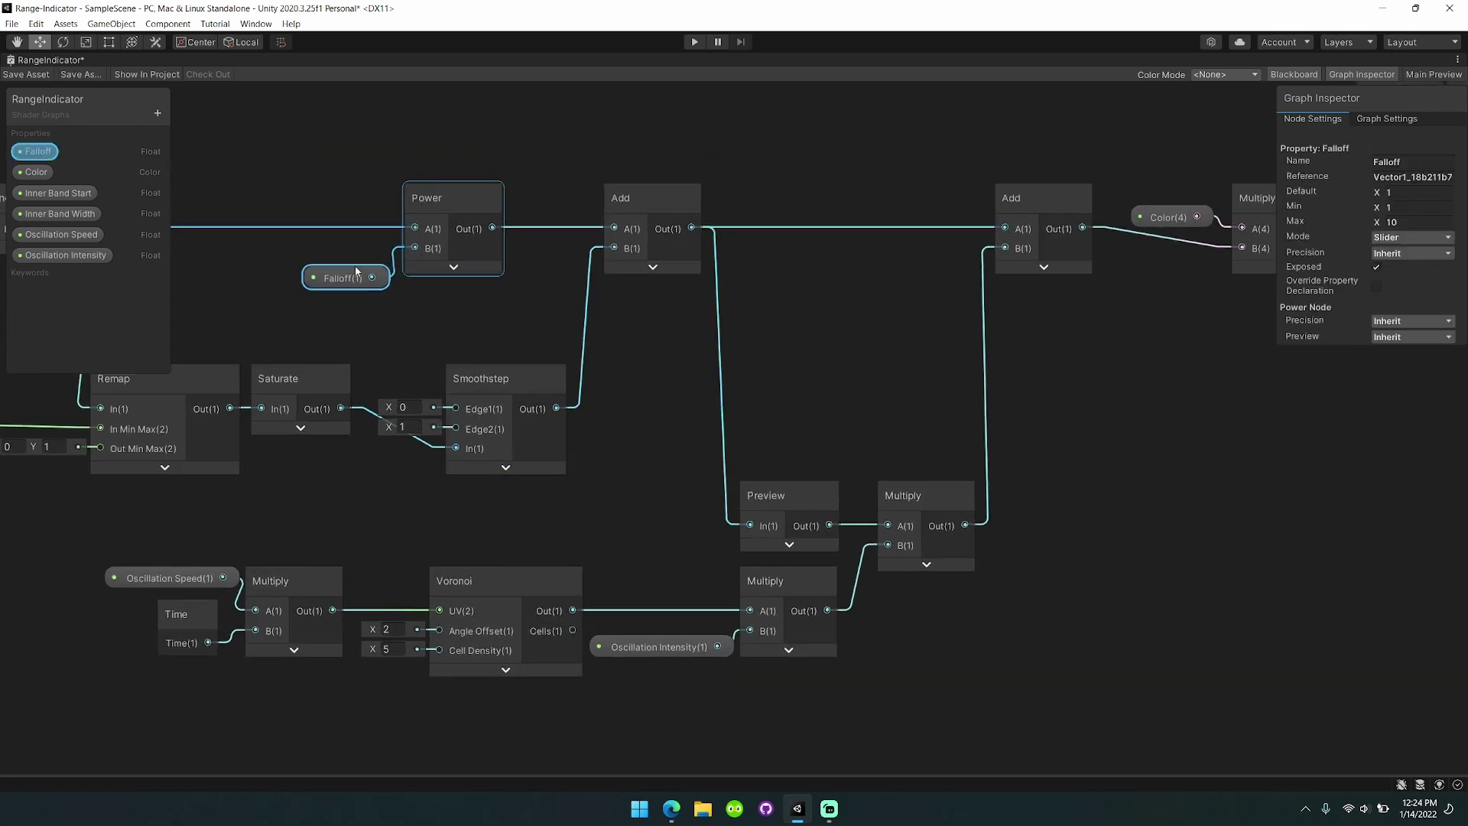
{"action": "left_click", "coordinate": [359, 261]}
{"action": "left_click", "coordinate": [454, 268]}
{"action": "left_click", "coordinate": [488, 273]}
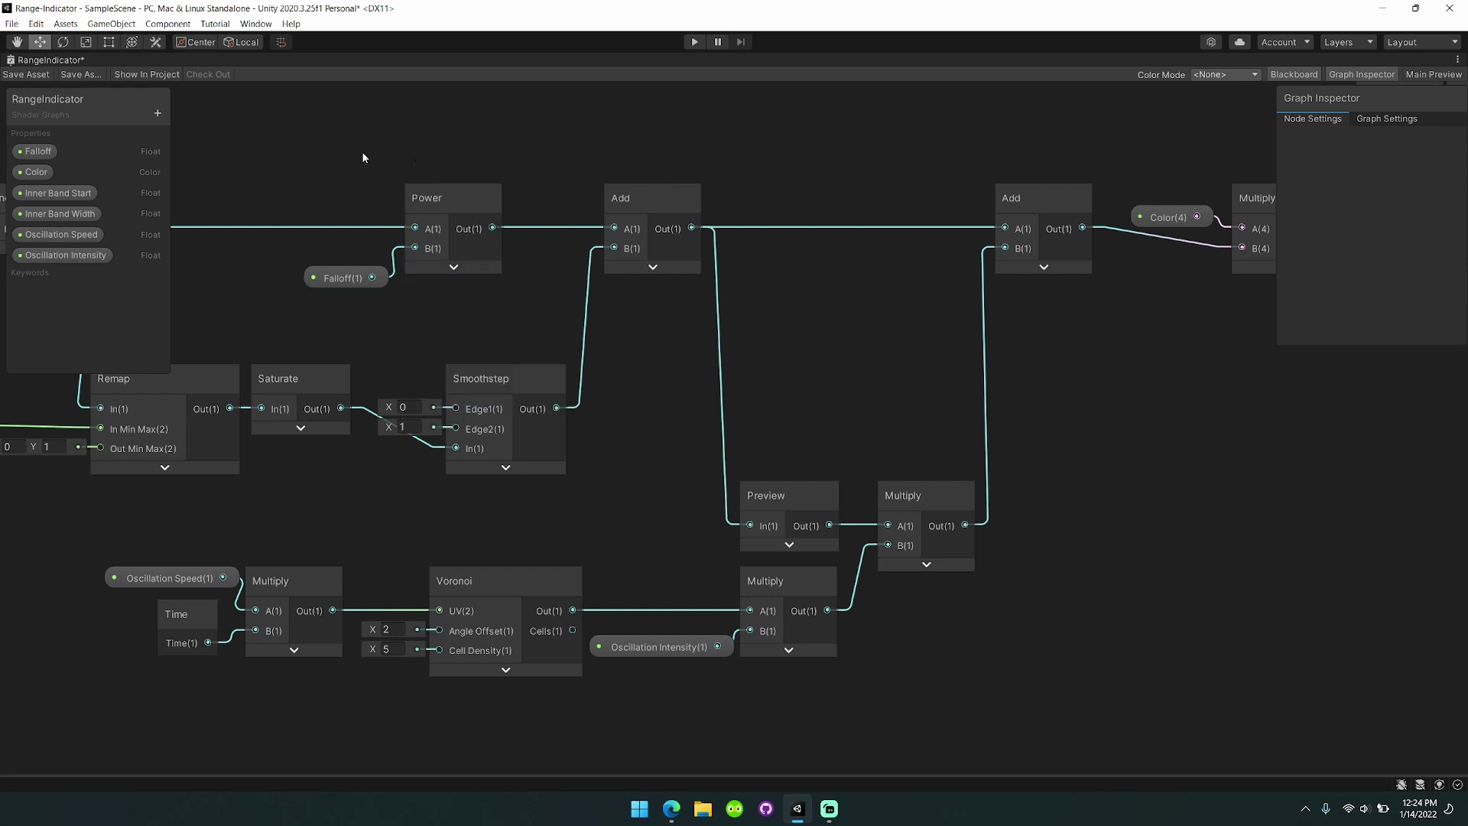
{"action": "left_click_drag", "start_coordinate": [507, 304], "coordinate": [549, 160]}
{"action": "middle_click_drag", "start_coordinate": [549, 160], "coordinate": [621, 130]}
{"action": "left_click_drag", "start_coordinate": [360, 284], "coordinate": [590, 168]}
{"action": "left_click", "coordinate": [743, 345]}
{"action": "middle_click_drag", "start_coordinate": [744, 346], "coordinate": [717, 308]}
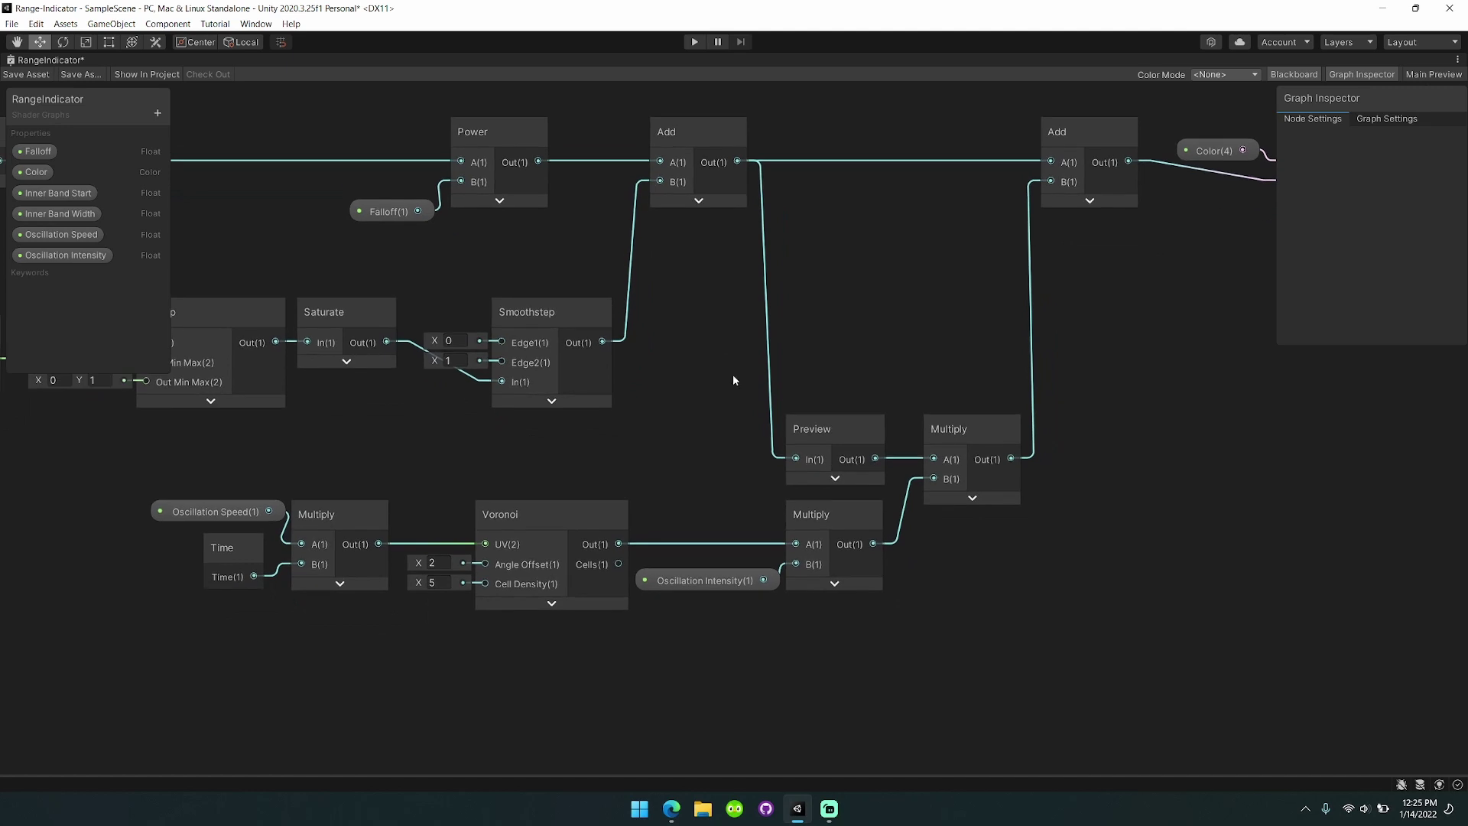
Examine the Time, Oscillation Speed and Multiply nodes feeding the Voronoi node, and show the Oscillation Speed property's settings.
{"action": "middle_click_drag", "start_coordinate": [621, 473], "coordinate": [695, 473]}
{"action": "left_click_drag", "start_coordinate": [234, 460], "coordinate": [575, 611]}
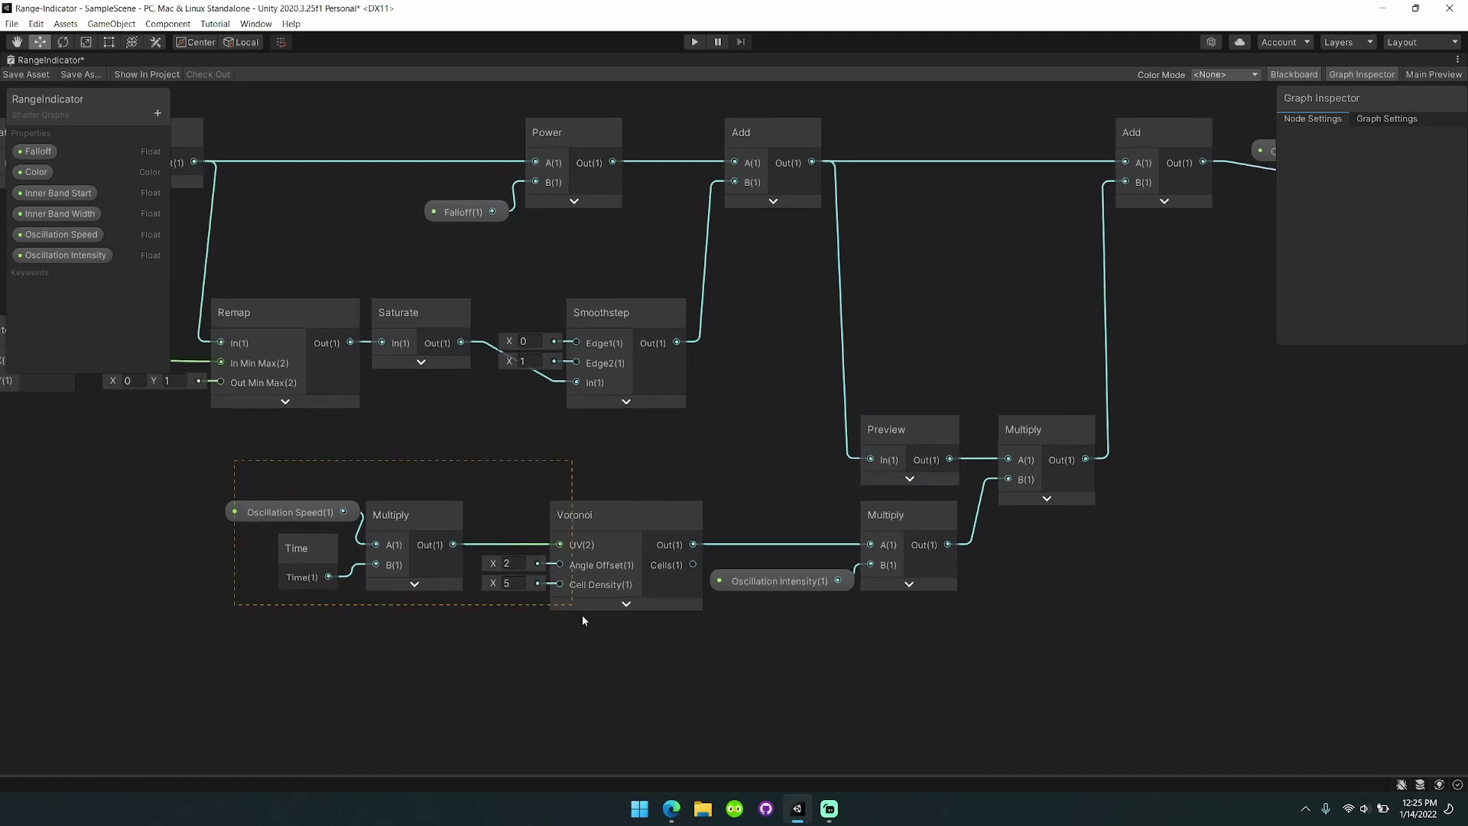
{"action": "left_click_drag", "start_coordinate": [753, 652], "coordinate": [754, 652]}
{"action": "left_click", "coordinate": [642, 673]}
{"action": "left_click", "coordinate": [305, 514]}
{"action": "left_click", "coordinate": [275, 459]}
{"action": "left_click", "coordinate": [44, 237]}
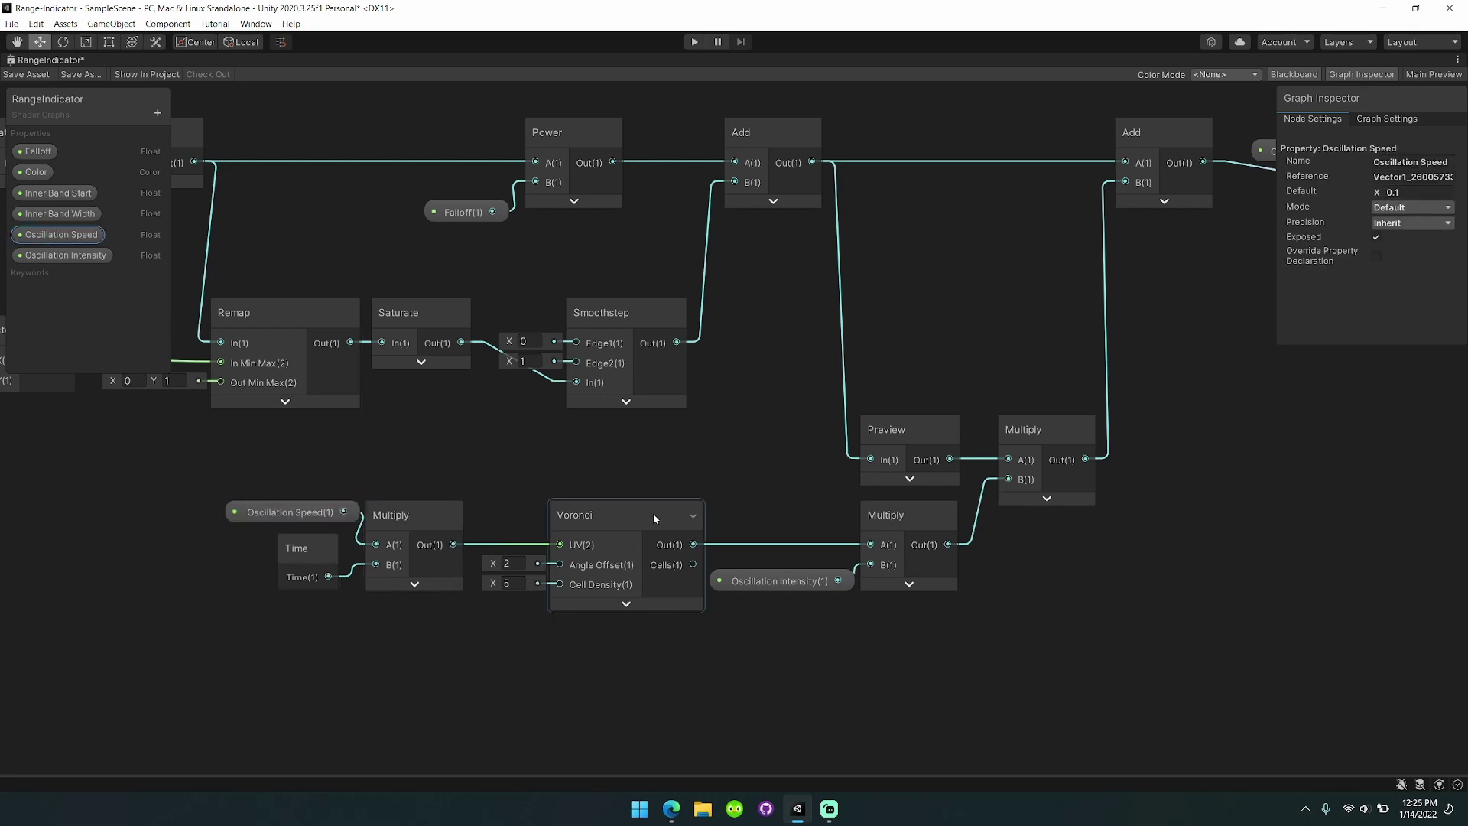
Check the Voronoi node's preview, and inspect the Oscillation Intensity property with the Multiply node it feeds.
{"action": "left_click", "coordinate": [627, 604]}
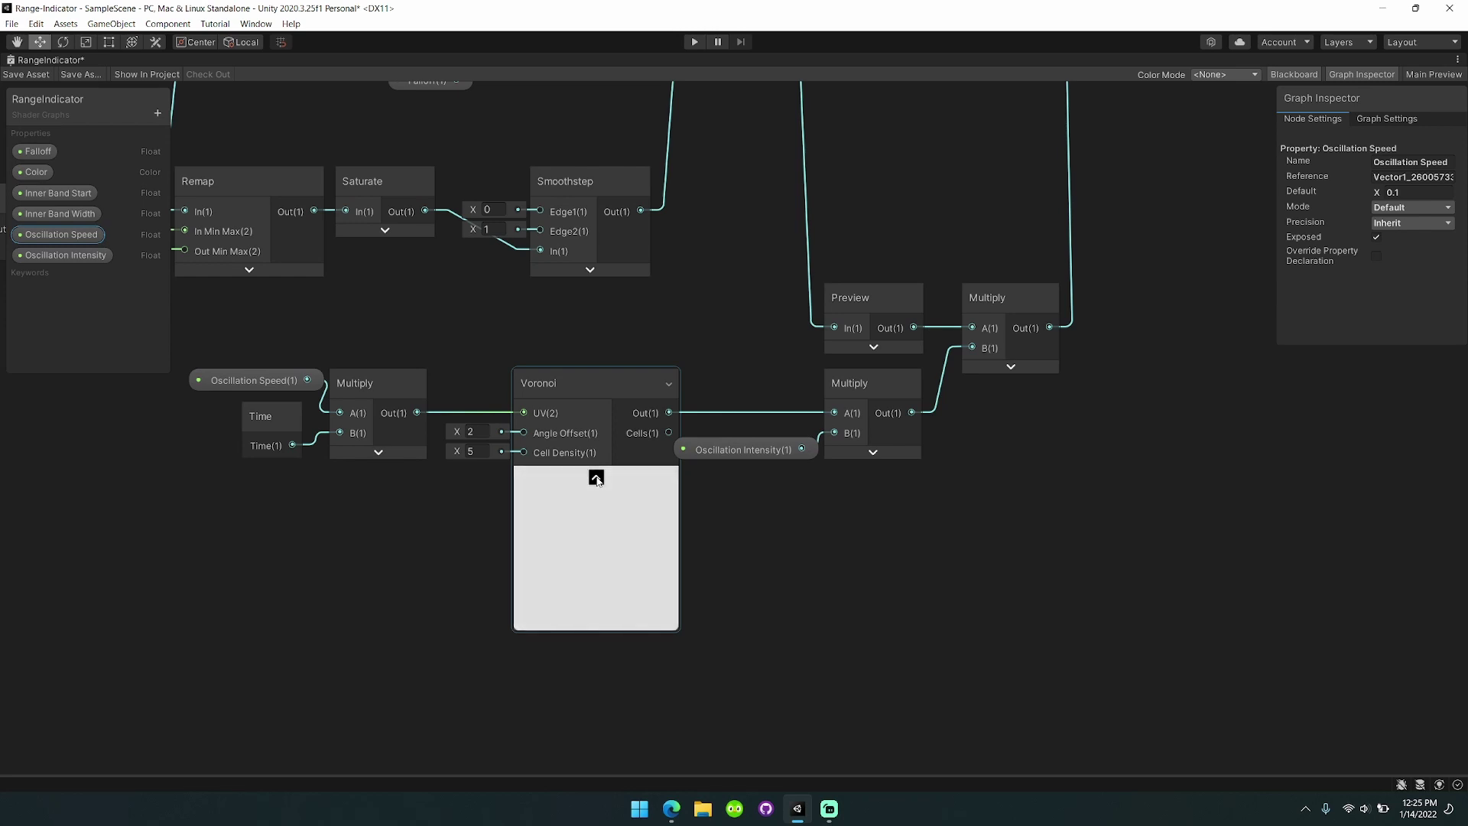
{"action": "left_click", "coordinate": [596, 477]}
{"action": "middle_click_drag", "start_coordinate": [877, 523], "coordinate": [757, 547]}
{"action": "left_click_drag", "start_coordinate": [783, 533], "coordinate": [673, 451]}
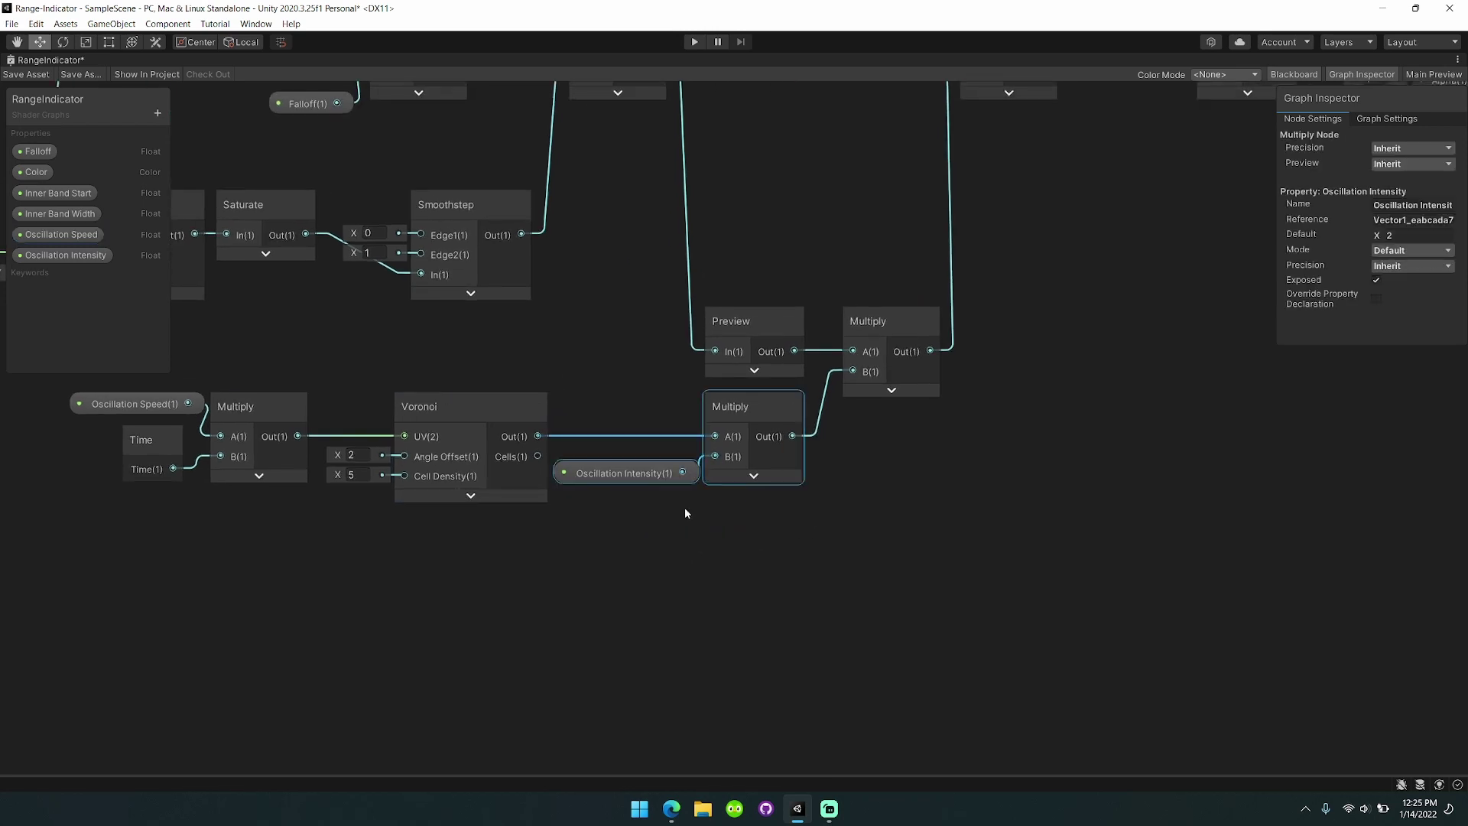
{"action": "left_click", "coordinate": [873, 493]}
{"action": "middle_click_drag", "start_coordinate": [735, 491], "coordinate": [667, 548]}
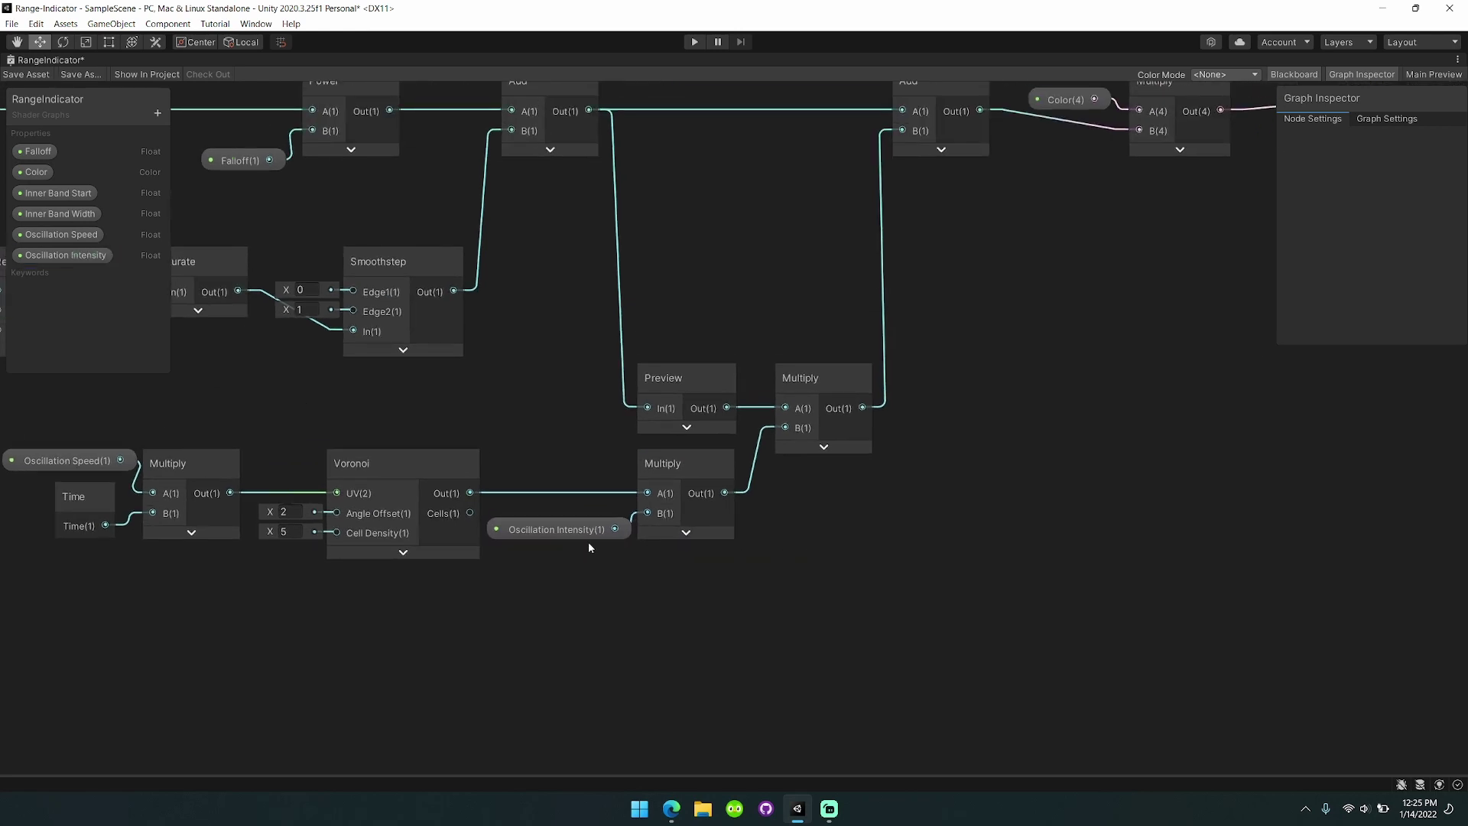
{"action": "left_click_drag", "start_coordinate": [565, 497], "coordinate": [695, 558]}
{"action": "left_click", "coordinate": [346, 466]}
Check the preview of the Add node that combines the Power and Smoothstep outputs, and collapse it again.
{"action": "middle_click_drag", "start_coordinate": [768, 493], "coordinate": [733, 579]}
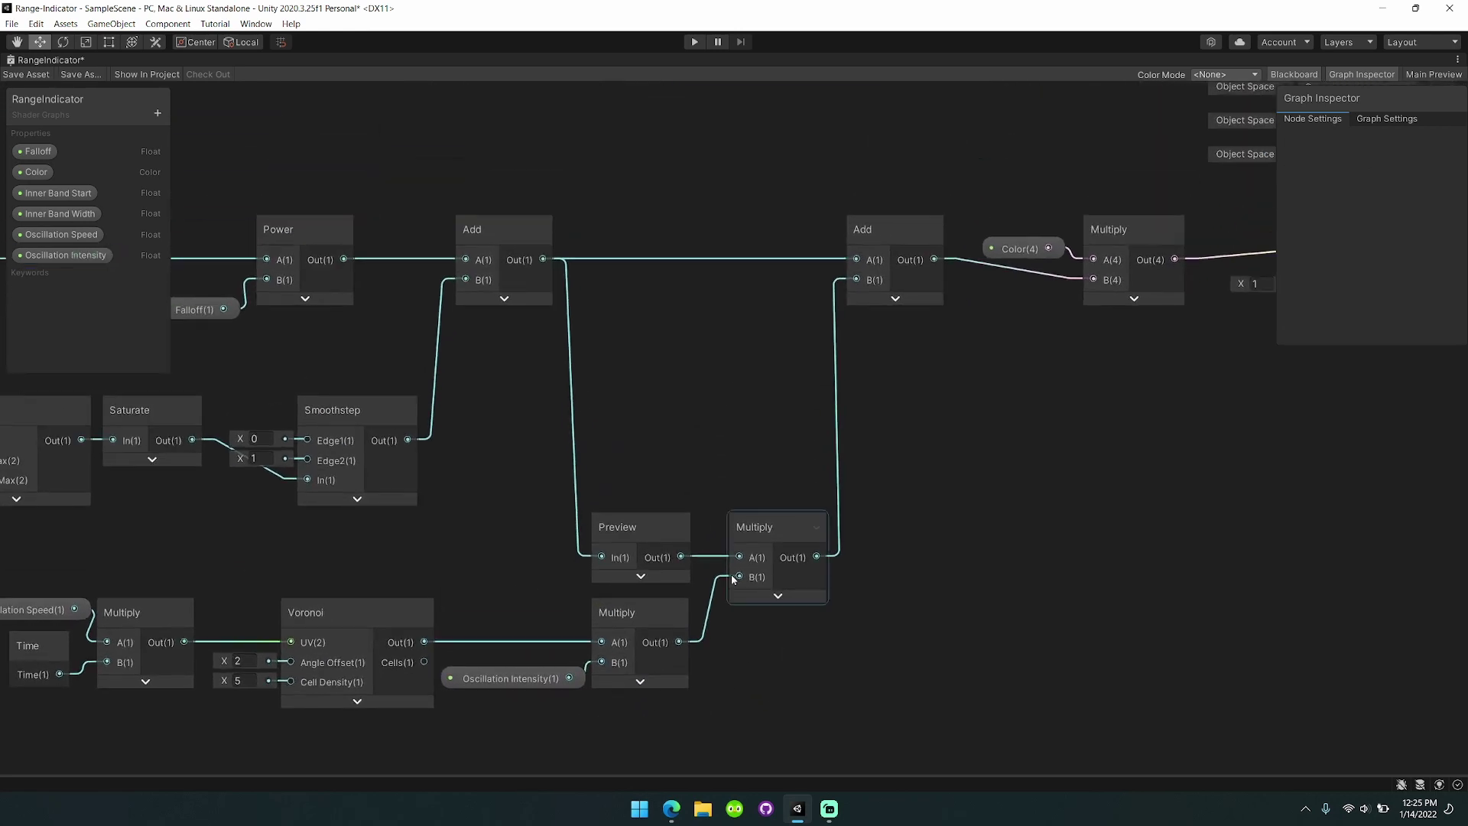
{"action": "left_click", "coordinate": [503, 299]}
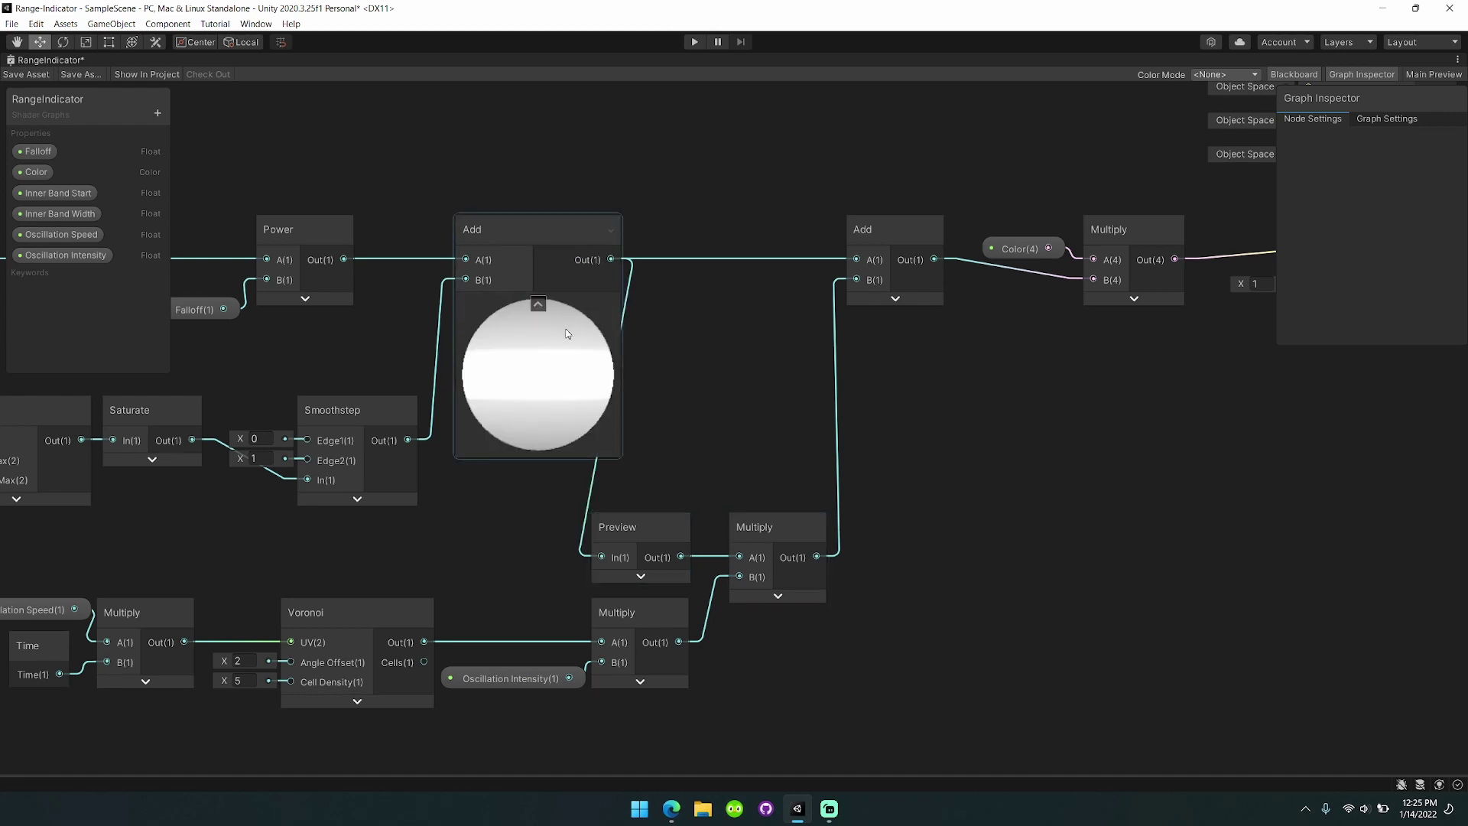
{"action": "left_click", "coordinate": [538, 303]}
Follow the second Add node to the final Multiply, and inspect that Multiply node together with the Color property.
{"action": "middle_click_drag", "start_coordinate": [725, 332], "coordinate": [591, 360]}
{"action": "left_click", "coordinate": [787, 321]}
{"action": "left_click", "coordinate": [820, 370]}
{"action": "middle_click_drag", "start_coordinate": [900, 432], "coordinate": [692, 457]}
{"action": "scroll", "coordinate": [620, 263], "scroll_direction": "right", "scroll_amount": 1}
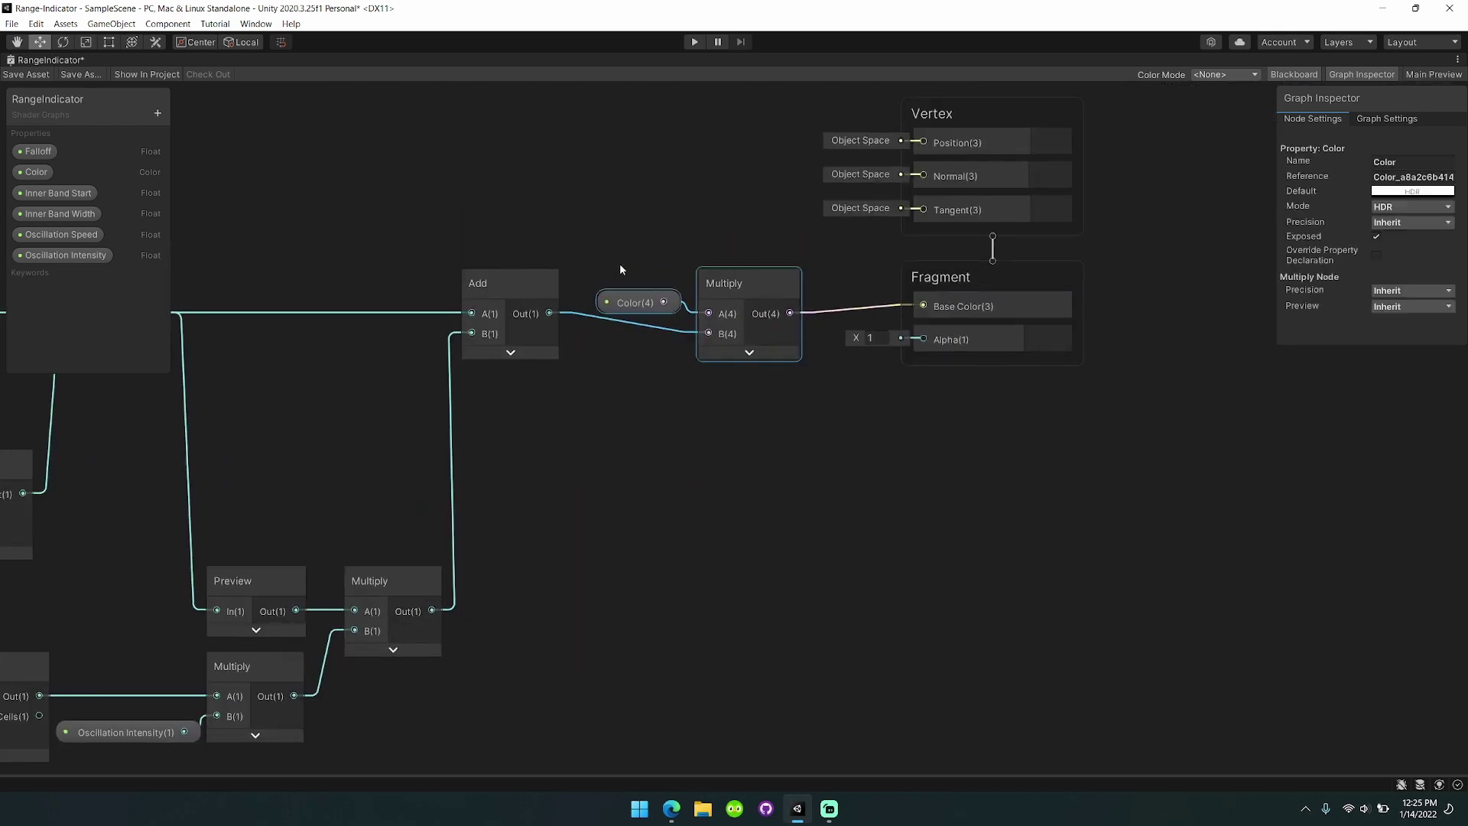
Examine the Vertex and Fragment outputs, and show the graph settings for the Universal target.
{"action": "scroll", "coordinate": [764, 322], "scroll_direction": "right", "scroll_amount": 4}
{"action": "scroll", "coordinate": [764, 321], "scroll_direction": "up", "scroll_amount": 2}
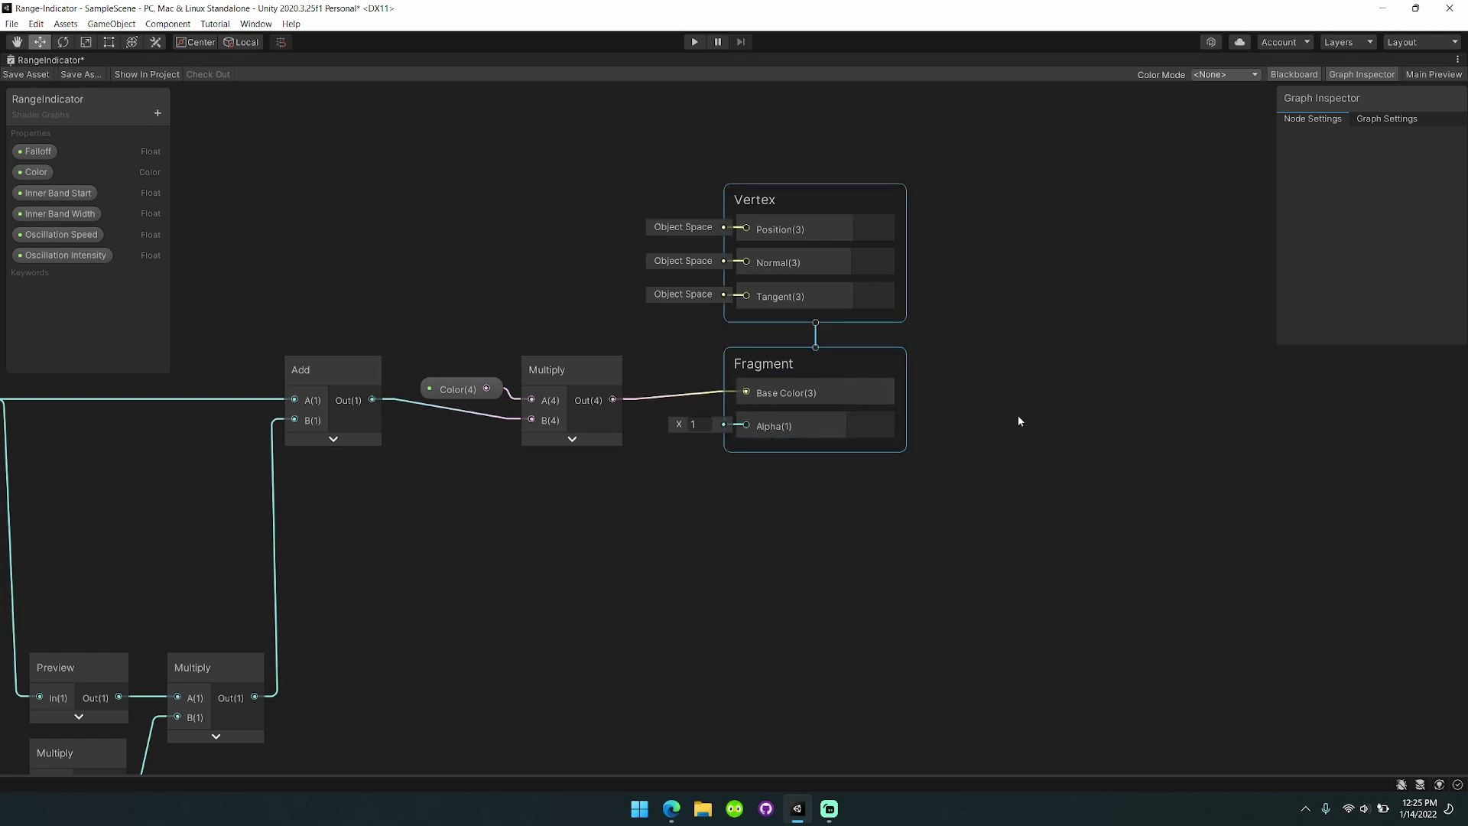
{"action": "left_click", "coordinate": [1386, 118]}
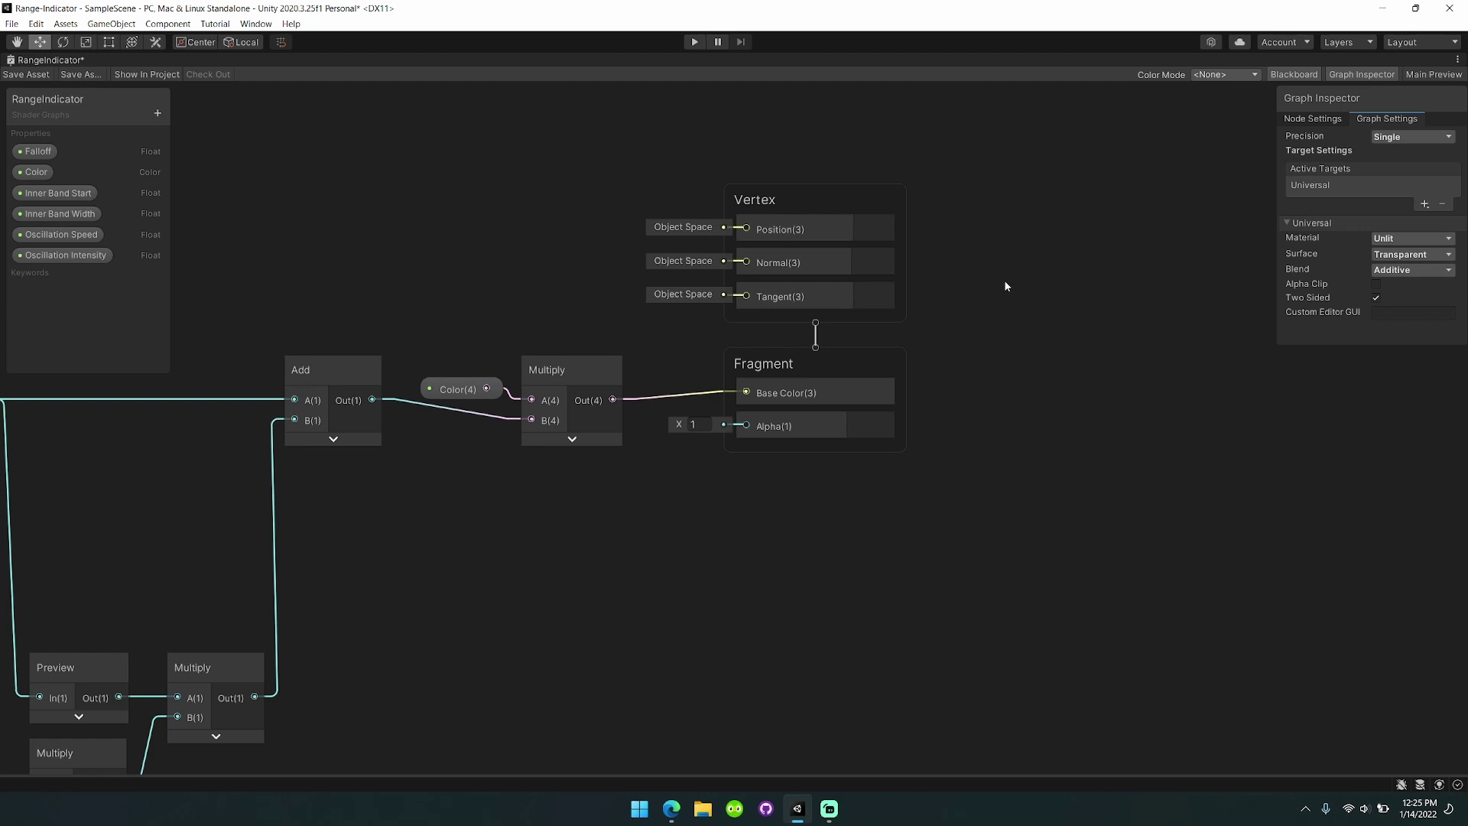
Restore the maximized shader graph to the normal layout, and view the Scan Ring up close in the scene.
{"action": "right_click", "coordinate": [51, 61]}
{"action": "left_click", "coordinate": [84, 74]}
{"action": "left_click", "coordinate": [342, 60]}
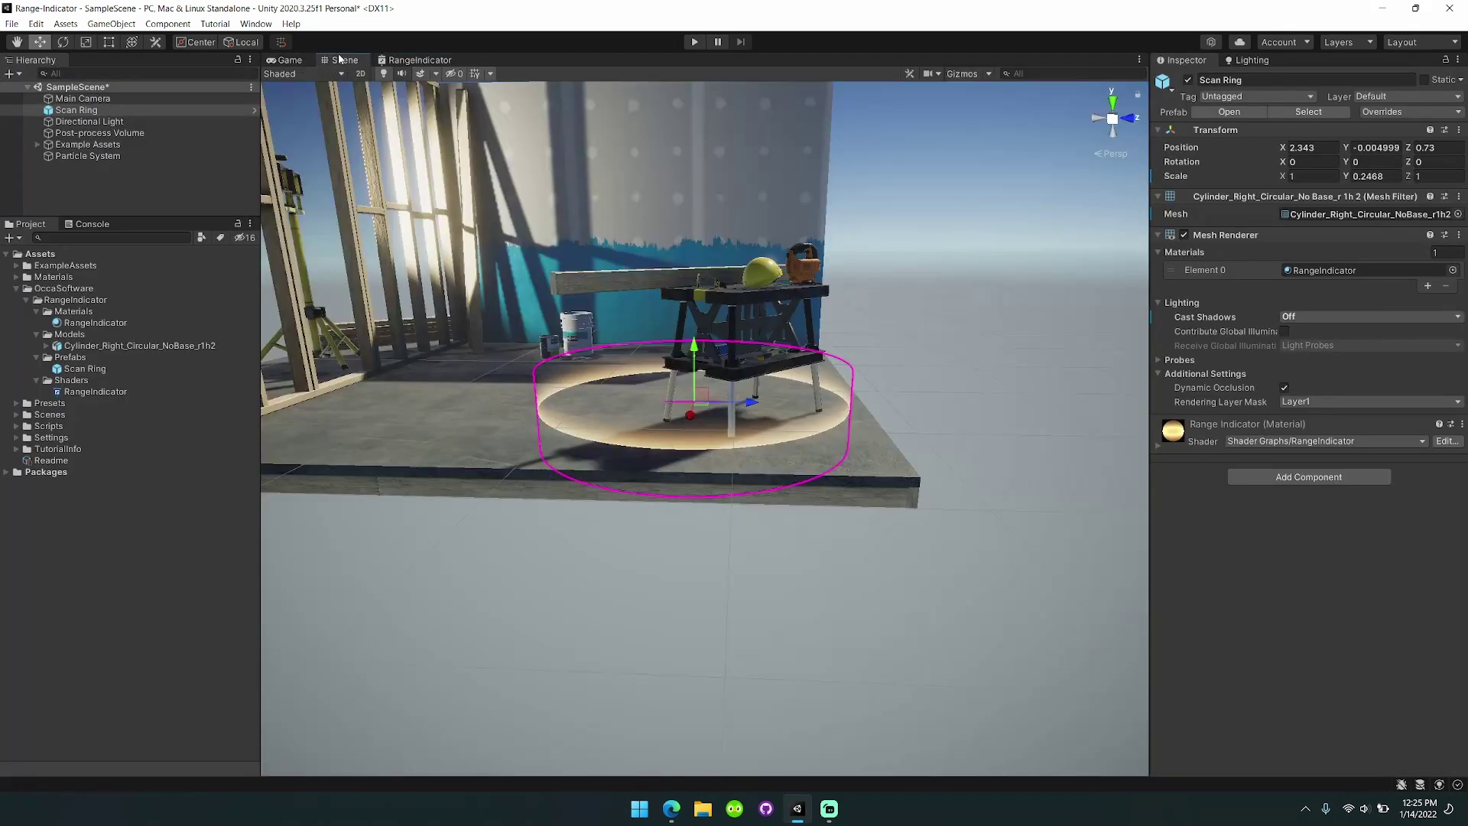
{"action": "scroll", "coordinate": [696, 371], "scroll_direction": "up", "scroll_amount": 10}
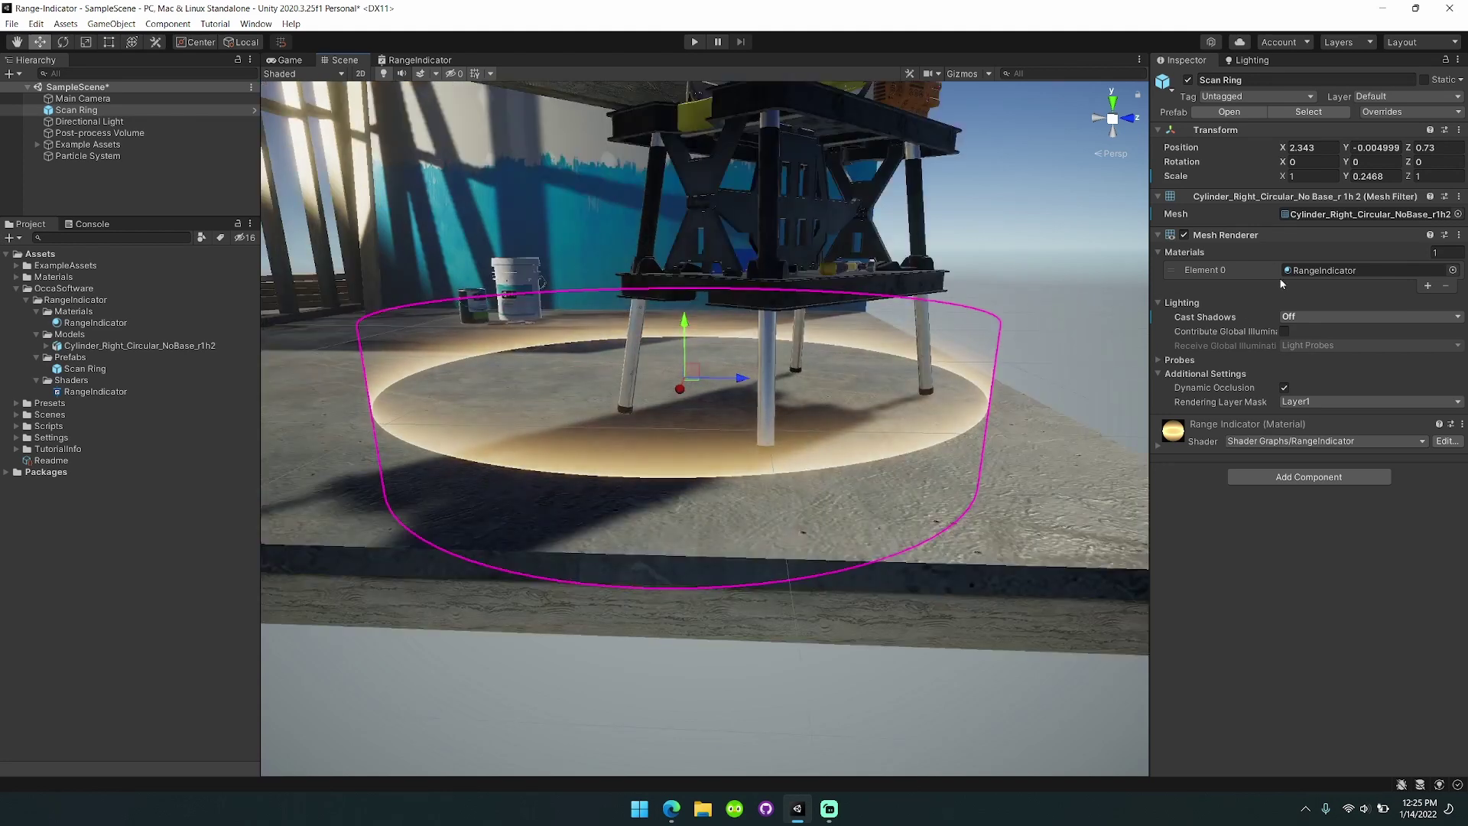
Open the ring's RangeIndicator material and set Falloff to 5.81, Inner Band Start to 1 and Inner Band Width to 0.05.
{"action": "double_click", "coordinate": [1299, 270]}
{"action": "left_click_drag", "start_coordinate": [1333, 118], "coordinate": [1336, 162]}
Try Oscillation Speed values of 3, 10 and 1 on the material, and return the speed to 0.1.
{"action": "left_click", "coordinate": [1437, 175]}
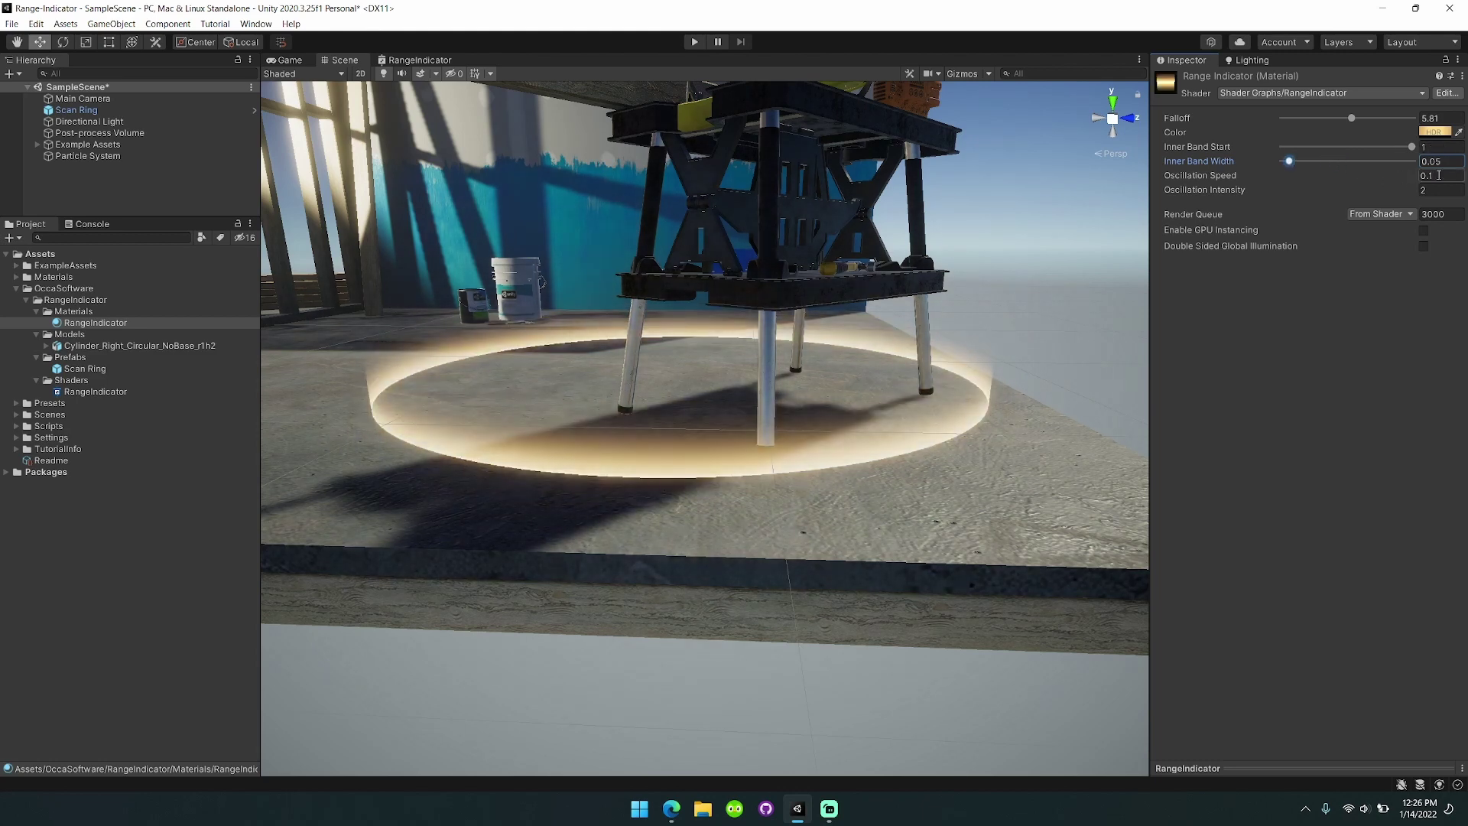
{"action": "type", "text": "3"}
{"action": "key", "text": "Return"}
{"action": "type", "text": "5"}
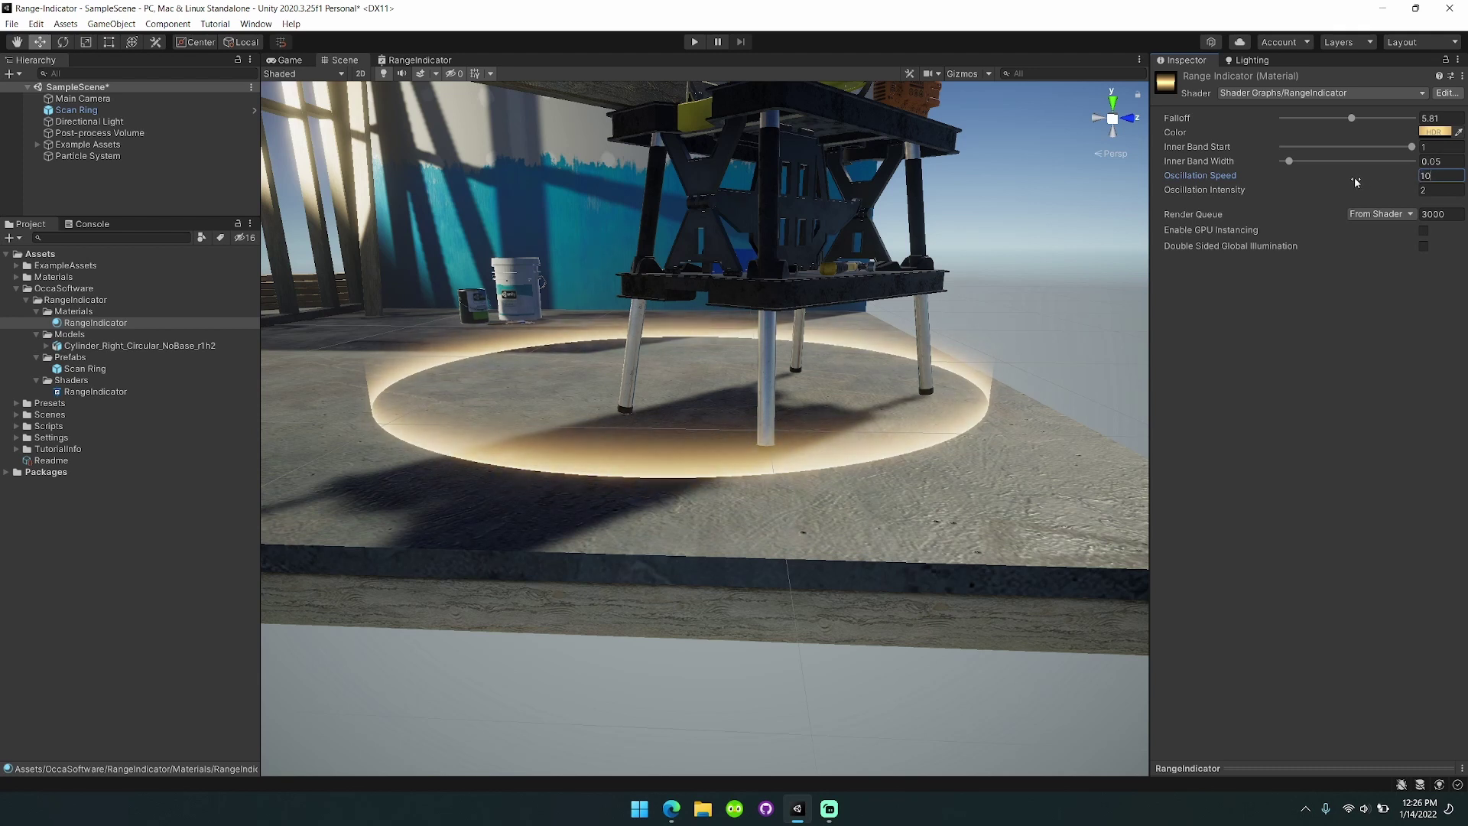
{"action": "key", "text": "Return"}
{"action": "type", "text": "1"}
{"action": "key", "text": "Return"}
{"action": "type", "text": ".1"}
Try an Oscillation Intensity of 5 on the material, save the scene, and undo the intensity change.
{"action": "key", "text": "Tab"}
{"action": "type", "text": "5"}
{"action": "key", "text": "Return"}
{"action": "key", "text": "ctrl+s"}
{"action": "key", "text": "ctrl+z"}
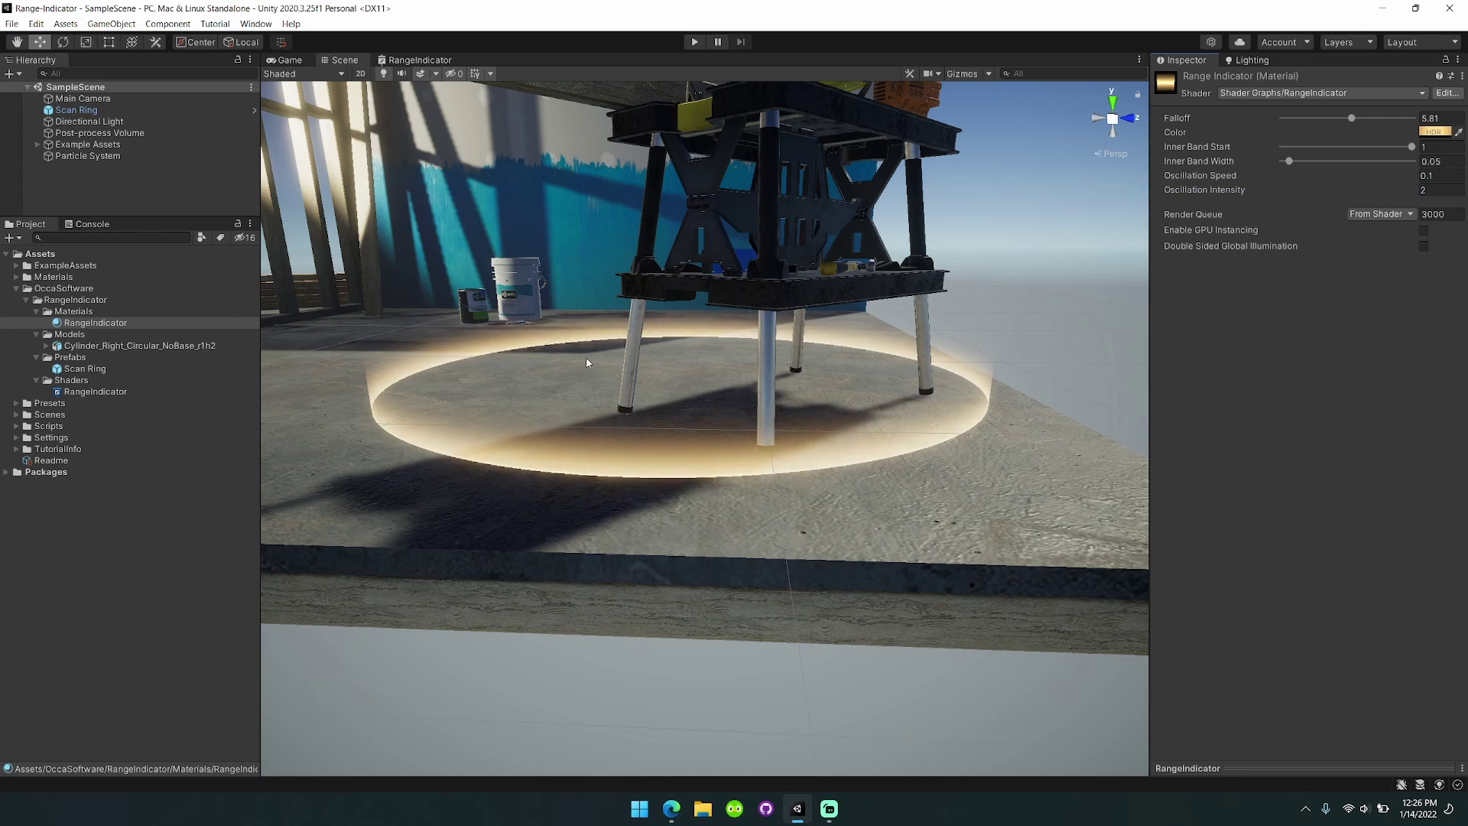
Select the OccaSoftware folder in the project assets.
{"action": "left_click", "coordinate": [114, 288]}
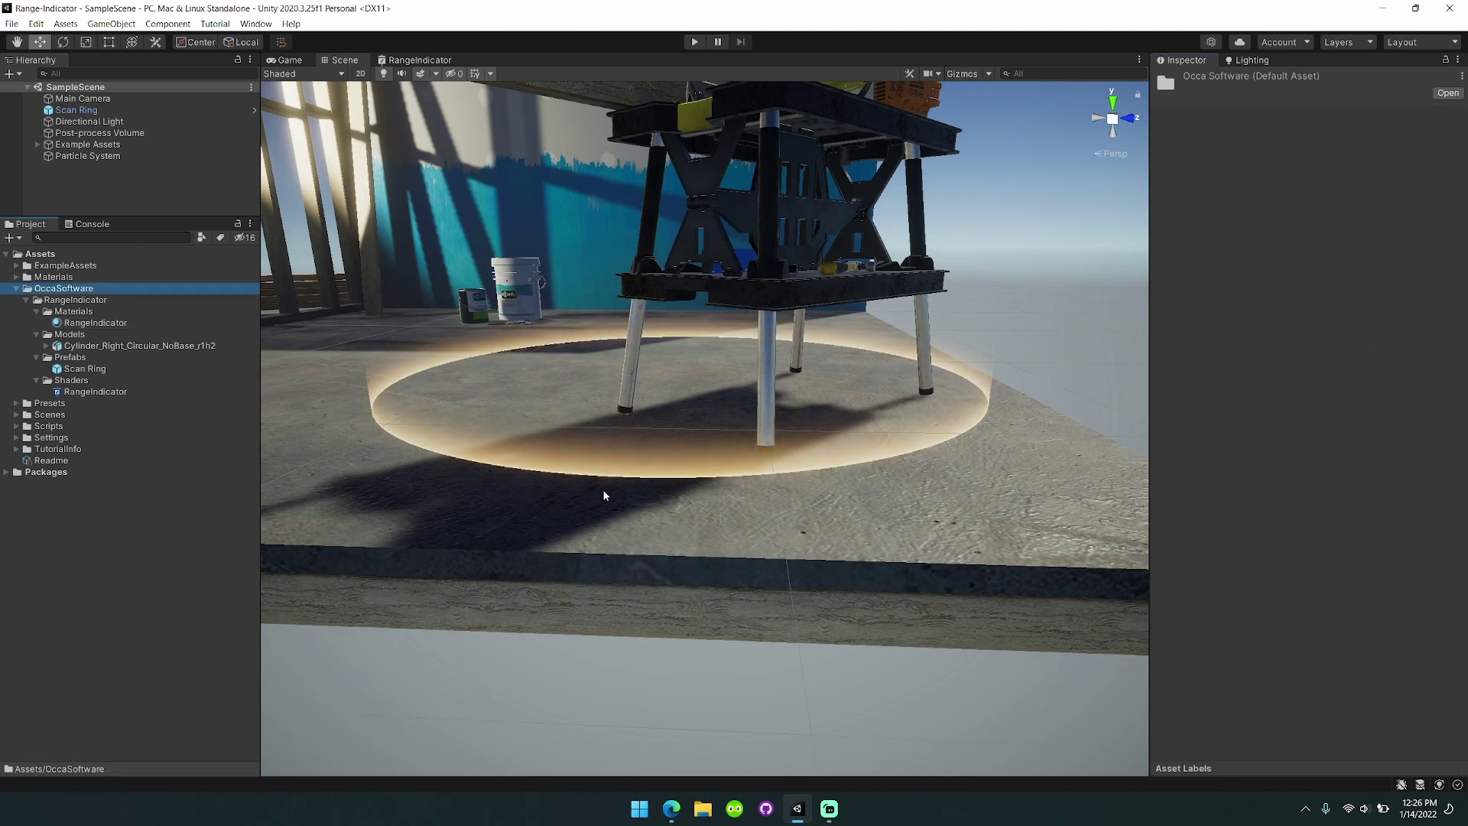